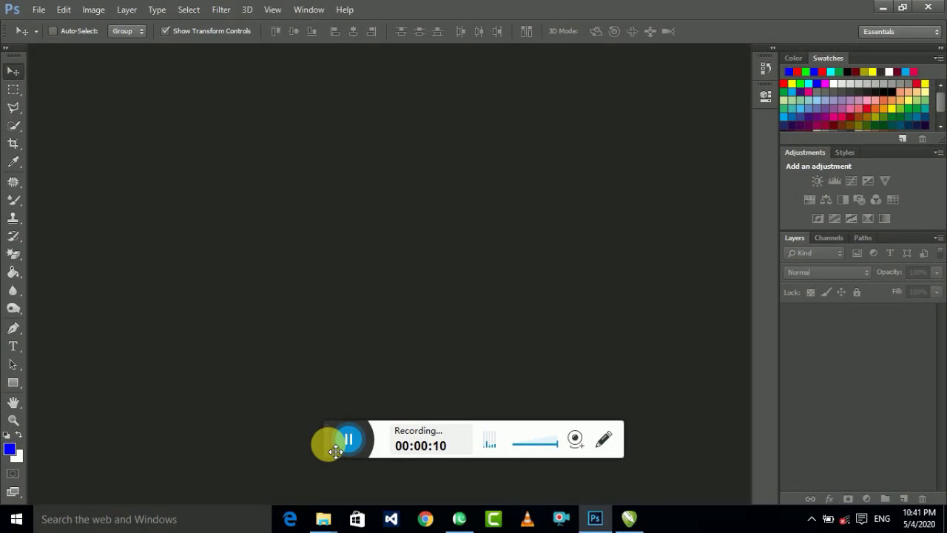
Step: Open IMG_1030 - Copy.JPG, zoom in, and create a Background copy layer
left_click_drag(335, 452, 831, 476)
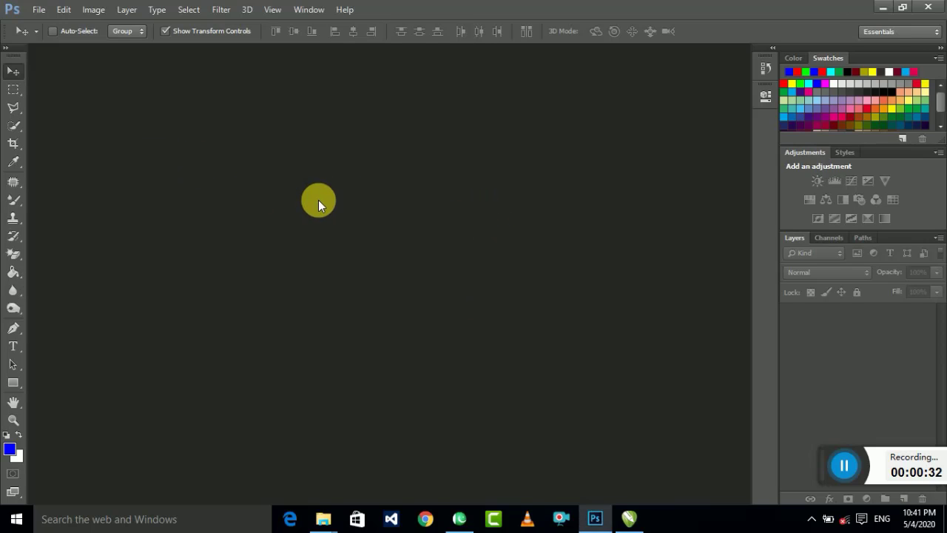
double_click(319, 201)
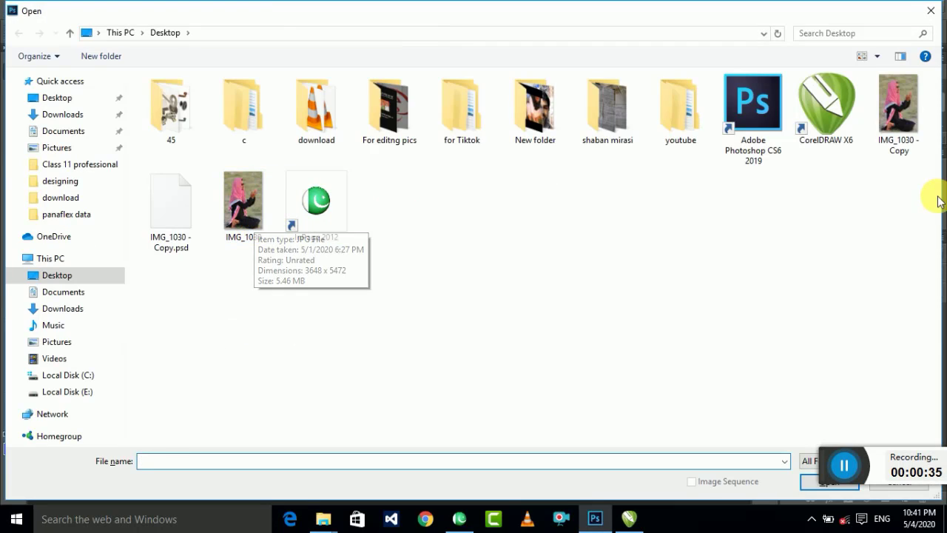
double_click(898, 103)
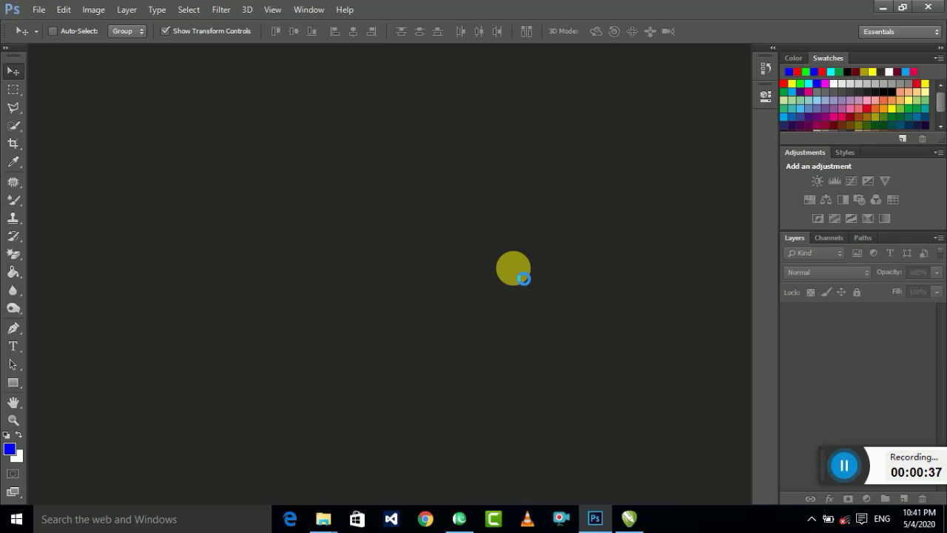
key("ctrl+plus")
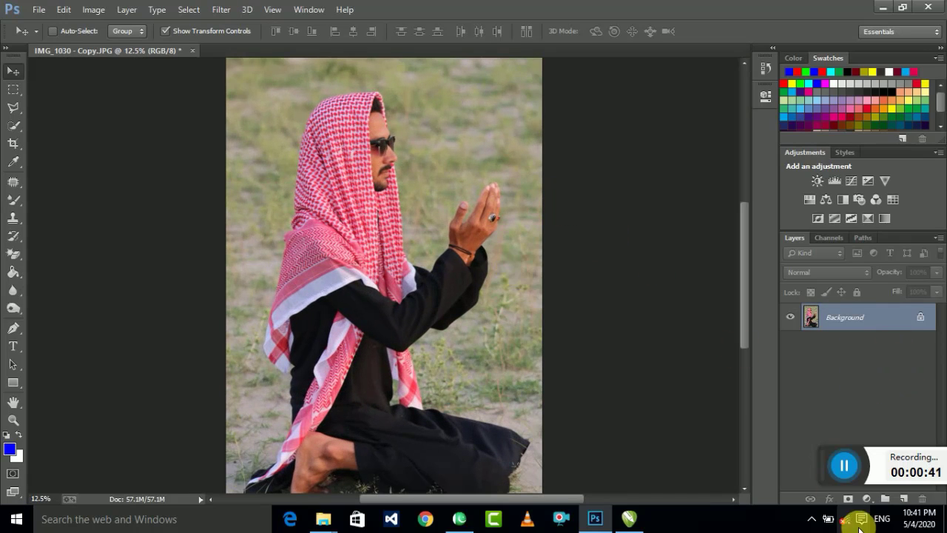
left_click_drag(832, 480, 830, 405)
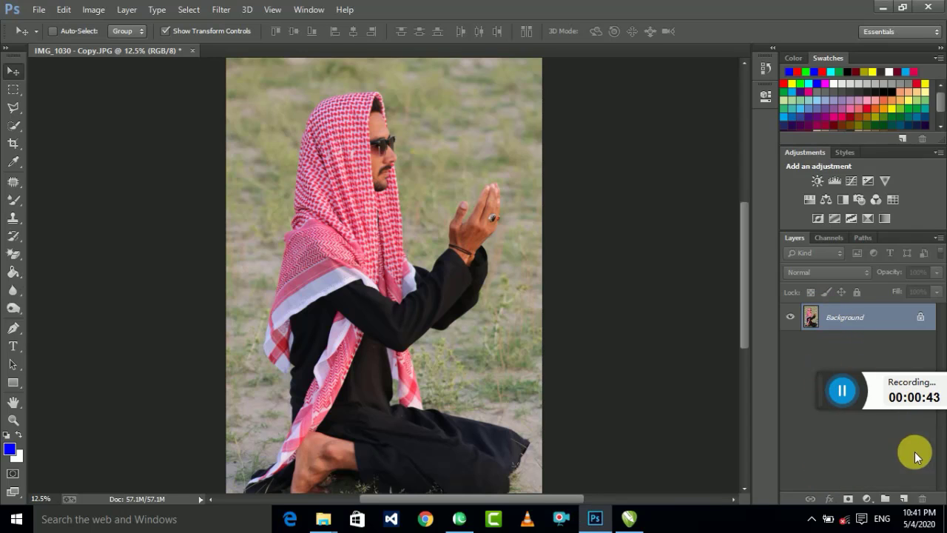
left_click_drag(845, 312, 905, 498)
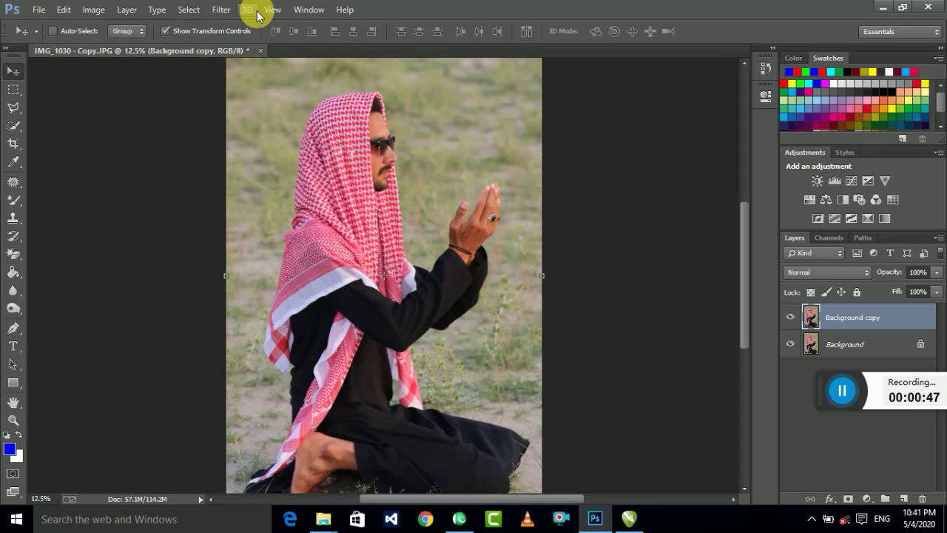
Step: Start the Camera Raw filter on the copy layer, zoom the preview, and reset Basic tones
left_click(234, 13)
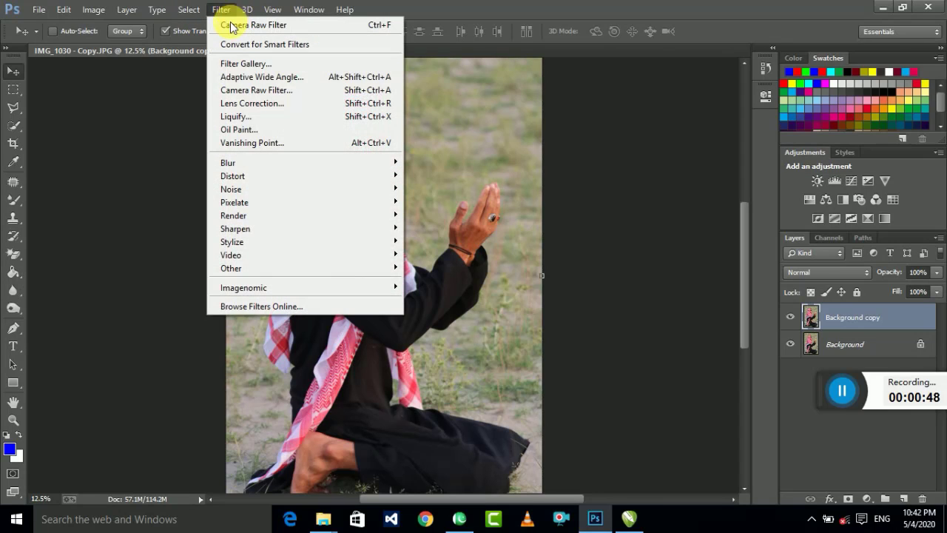
left_click(280, 93)
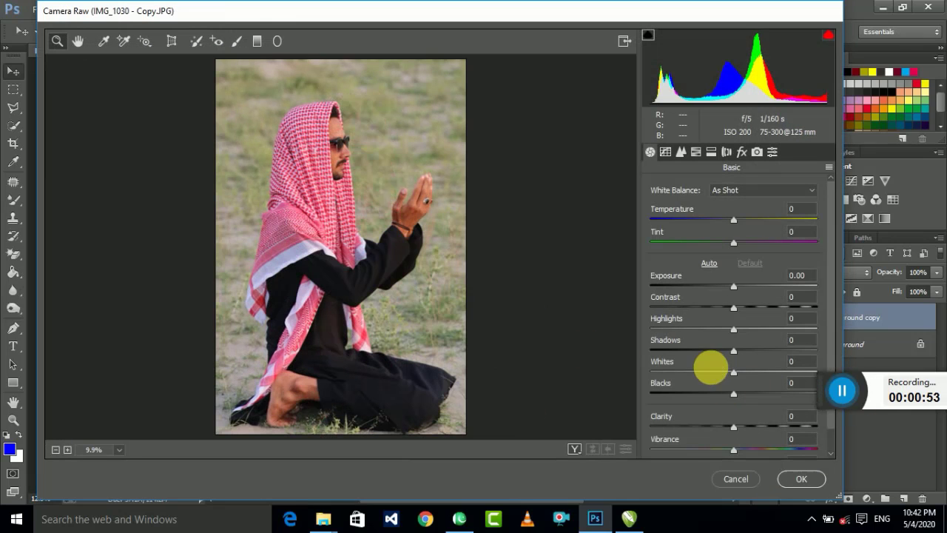
left_click_drag(456, 272, 228, 85)
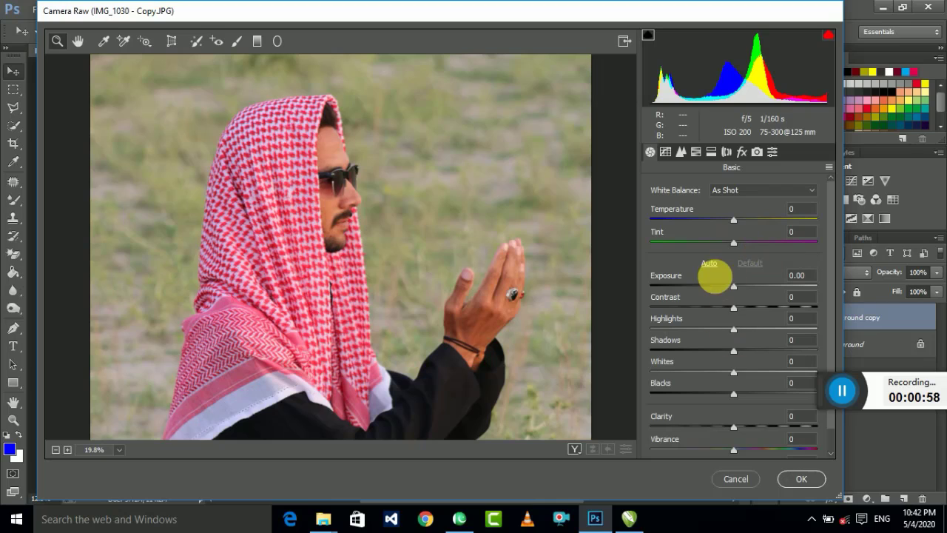
key("ctrl+u")
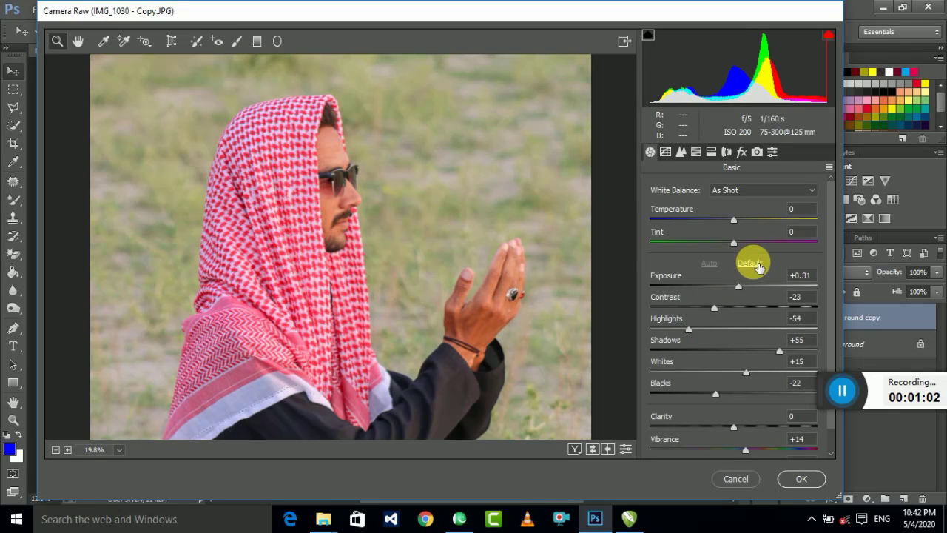
left_click(749, 263)
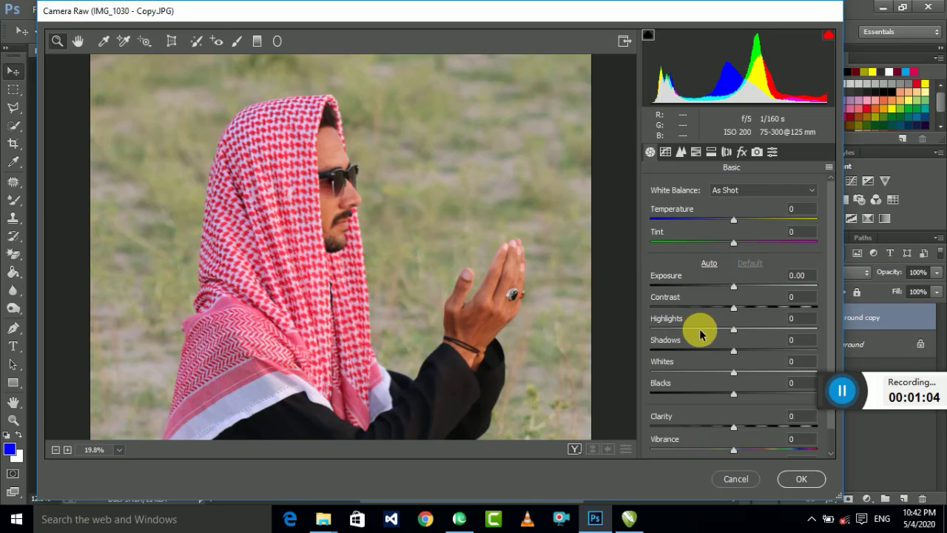
Step: Set Highlights -94, Temperature +9, Shadows -22, added Clarity and Vibrance +18
left_click(733, 332)
left_click_drag(733, 331, 655, 331)
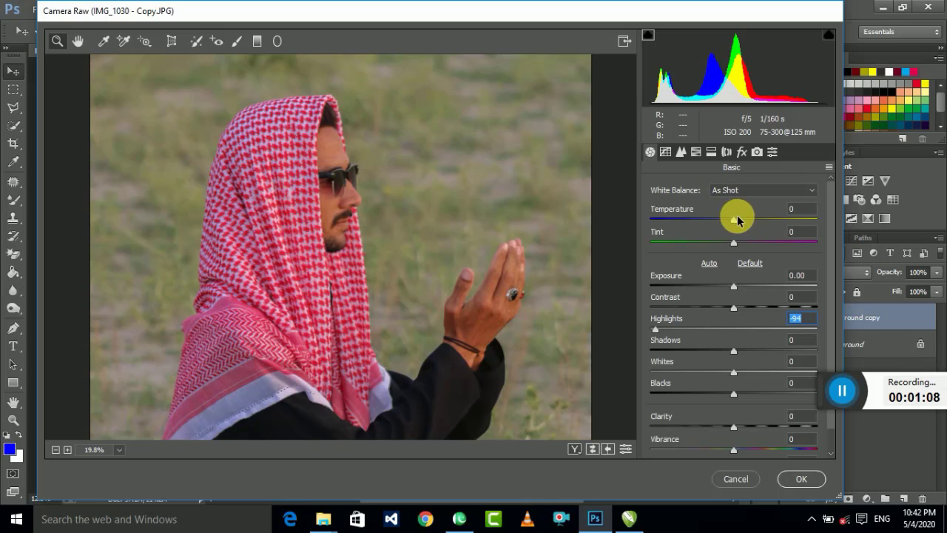
left_click_drag(737, 222, 741, 220)
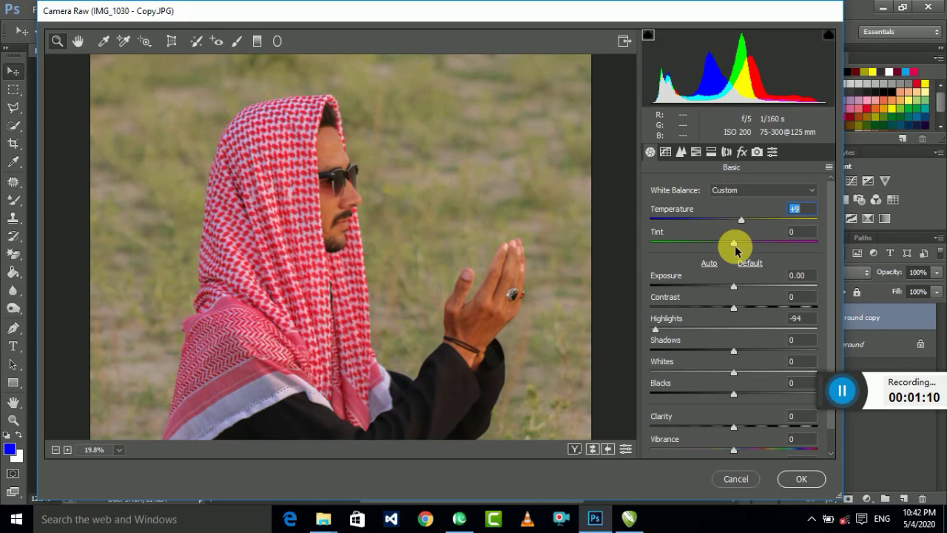
scroll(741, 247, "down", 1)
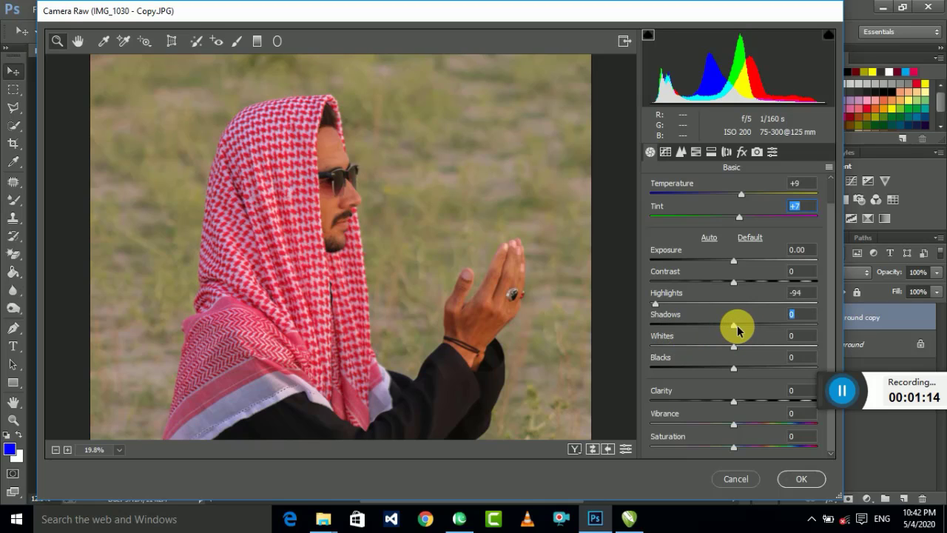
mouse_move(738, 331)
left_mouse_down()
mouse_move(698, 323)
mouse_move(748, 348)
mouse_move(719, 370)
mouse_move(691, 374)
left_mouse_up()
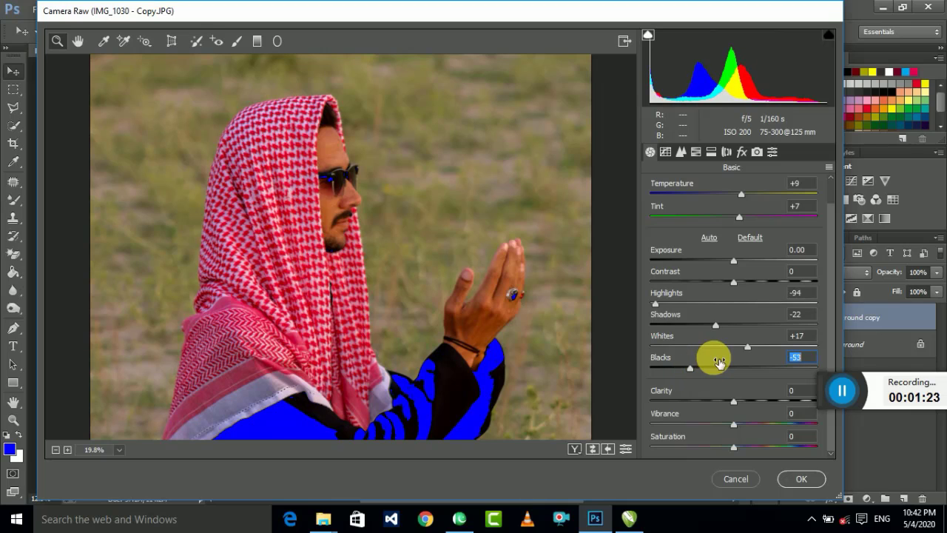
left_click_drag(733, 400, 758, 402)
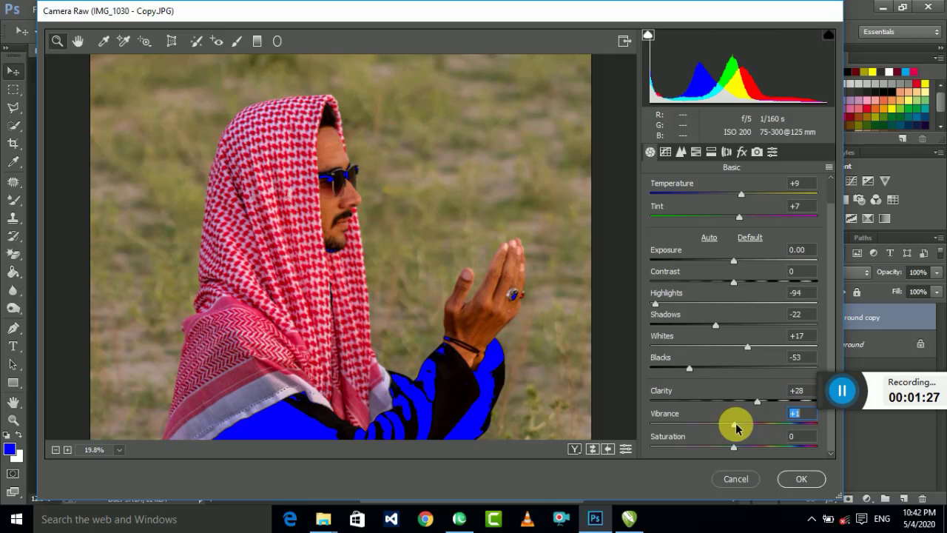
mouse_move(753, 427)
left_mouse_down()
mouse_move(751, 449)
mouse_move(739, 449)
left_mouse_up()
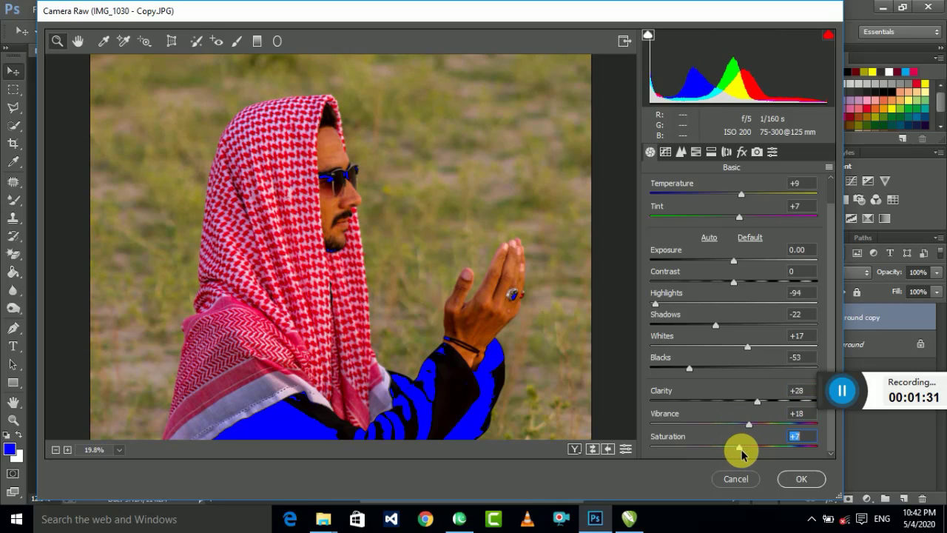
Step: In the Detail panel, sharpen with Amount 28, Radius 1.5 and Masking 40
left_click(681, 152)
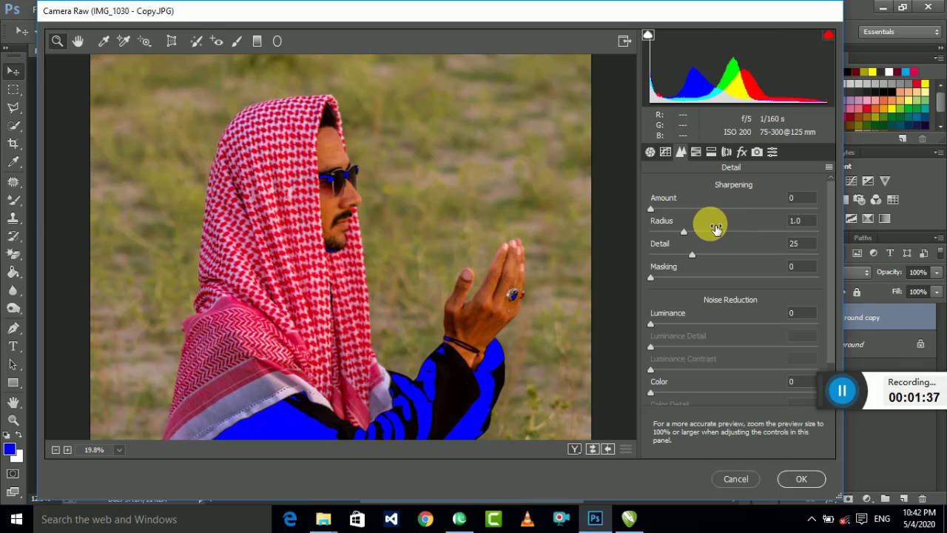
left_click_drag(683, 233, 715, 233)
left_click_drag(652, 211, 681, 212)
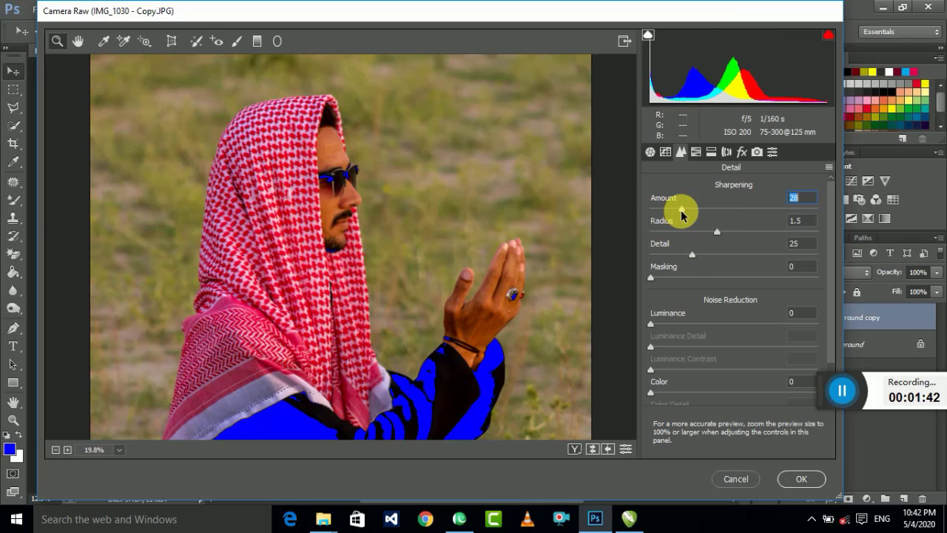
left_click_drag(653, 281, 711, 281)
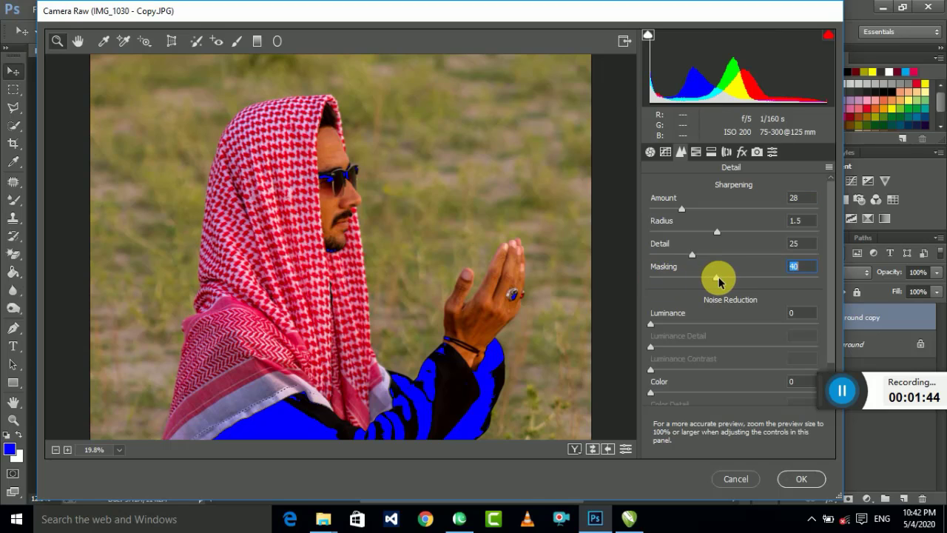
Step: Commit the Camera Raw grade, toggle the Background copy to compare, and zoom into the man
left_click(803, 479)
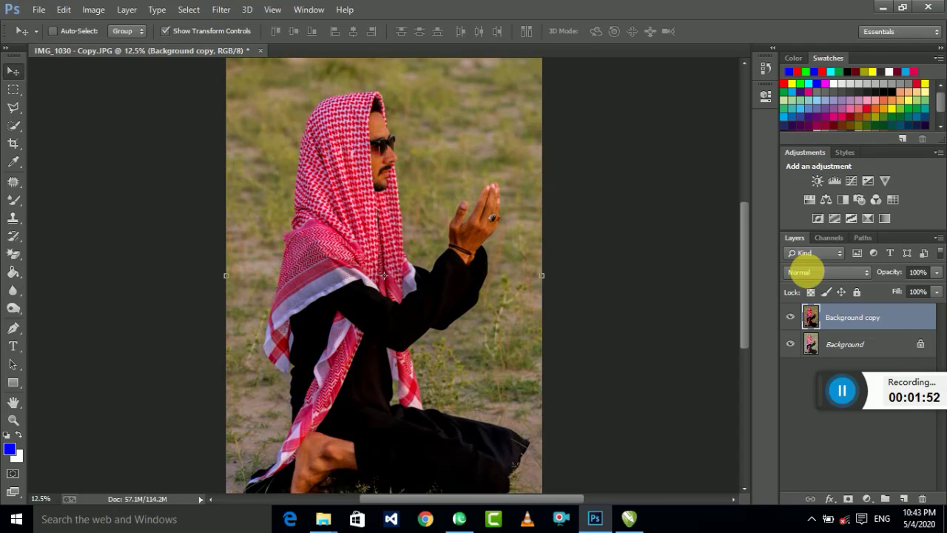
left_click(790, 317)
left_click(791, 317)
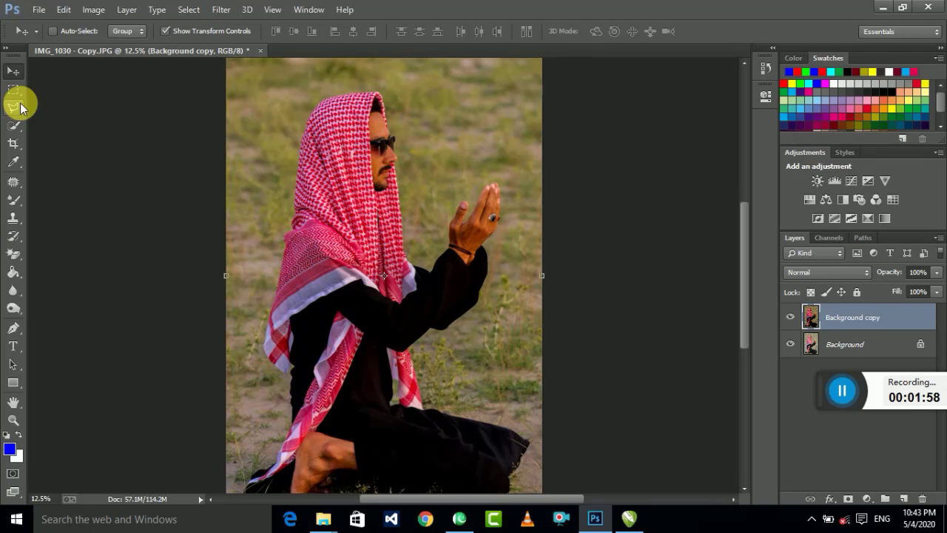
key("ctrl+plus")
key("ctrl+plus")
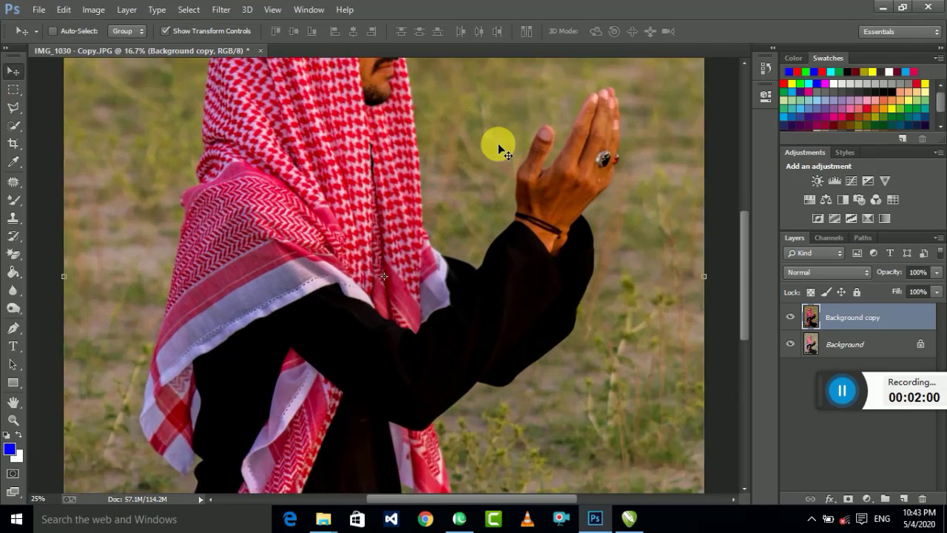
key("ctrl+plus")
key("ctrl+plus")
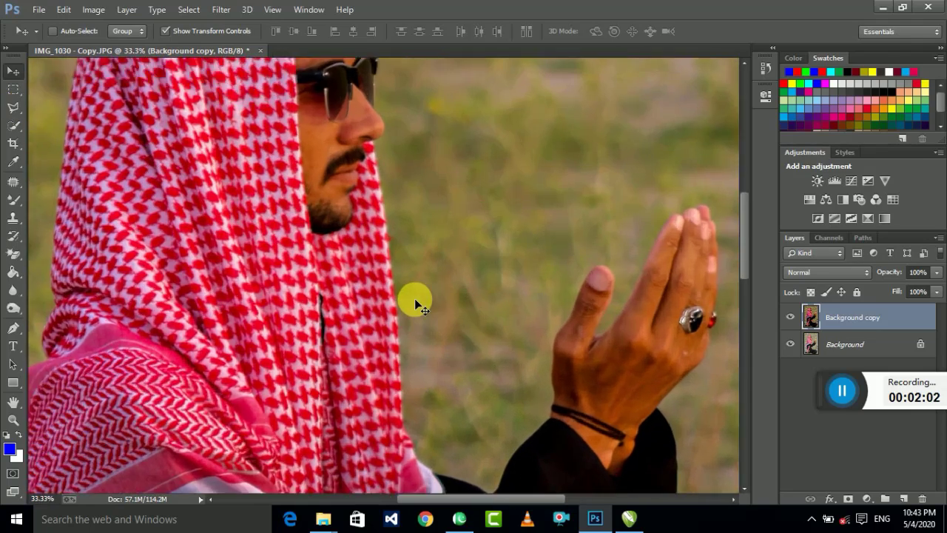
key("ctrl+plus")
scroll(385, 319, "up", 3)
scroll(349, 331, "up", 5)
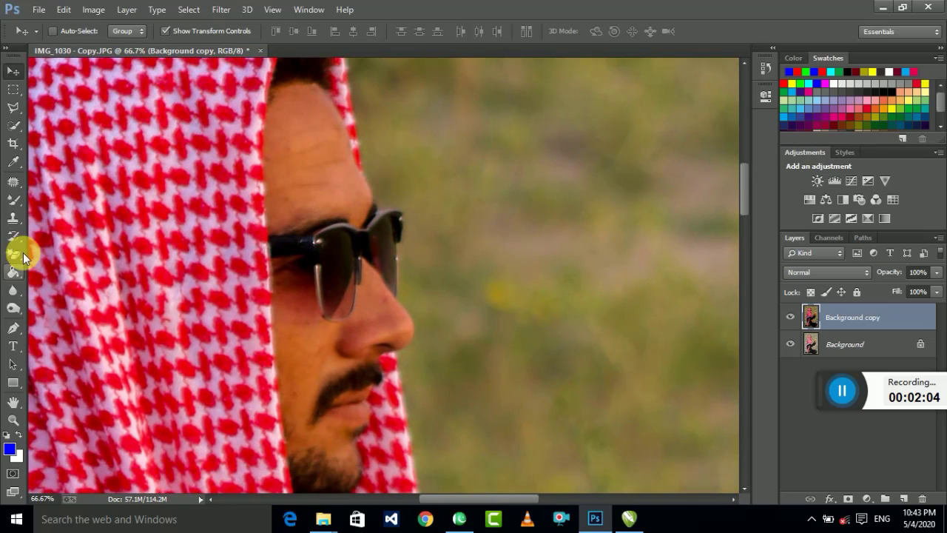
Step: Smooth the forehead skin with a 114 px Mixer Brush
left_click(13, 200)
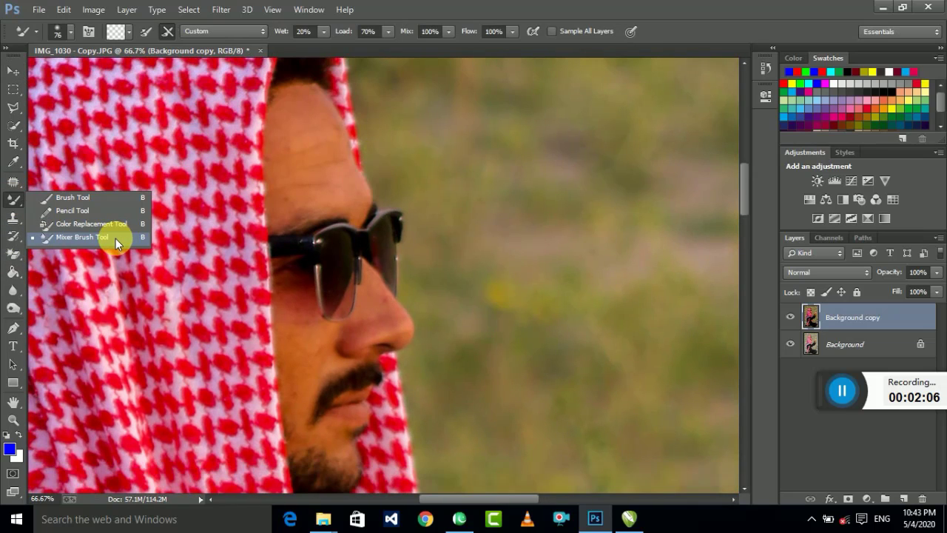
left_click(115, 238)
left_click(63, 31)
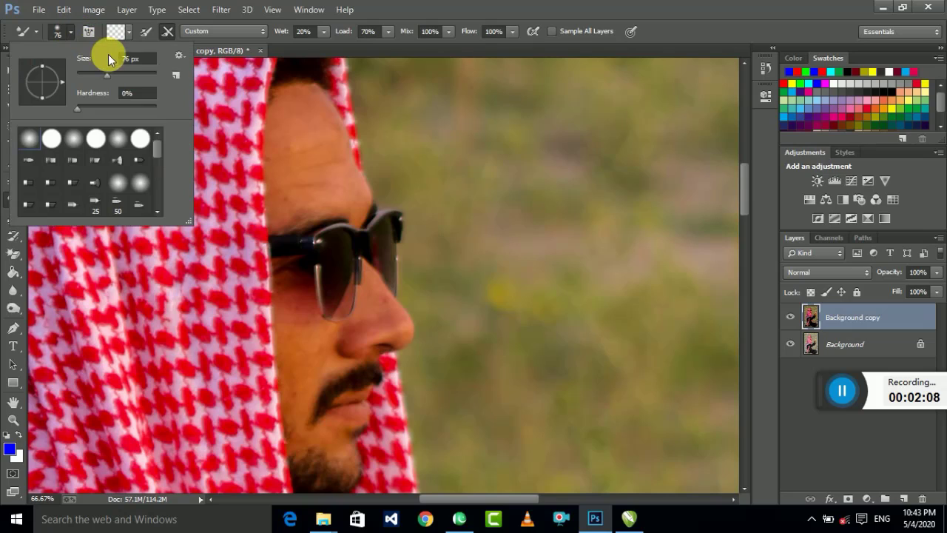
left_click_drag(115, 74, 119, 72)
left_click(340, 74)
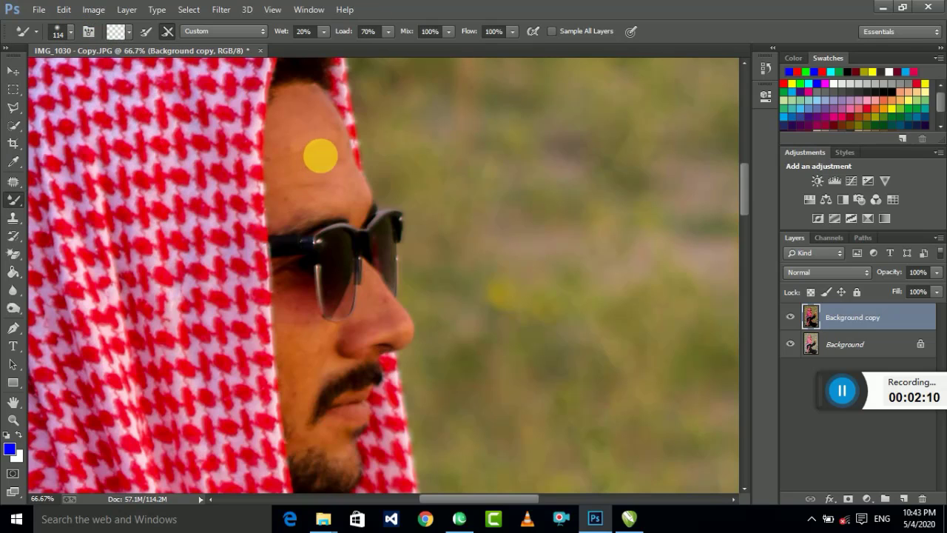
mouse_move(332, 166)
left_mouse_down()
mouse_move(322, 137)
mouse_move(338, 195)
mouse_move(317, 151)
mouse_move(295, 173)
mouse_move(334, 194)
mouse_move(327, 228)
mouse_move(325, 122)
mouse_move(344, 265)
mouse_move(348, 148)
mouse_move(380, 169)
mouse_move(400, 215)
mouse_move(348, 249)
mouse_move(418, 194)
mouse_move(339, 259)
mouse_move(332, 217)
mouse_move(317, 200)
mouse_move(337, 245)
mouse_move(348, 222)
mouse_move(311, 193)
left_mouse_up()
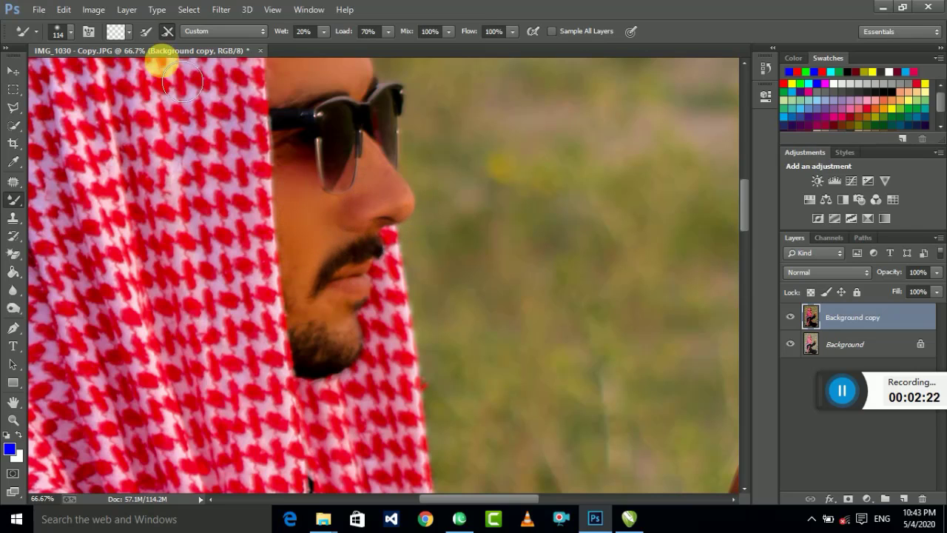
Step: Smooth the cheek and jaw with the Mixer Brush at 75 px
left_click(72, 31)
left_click_drag(111, 74, 103, 74)
left_click(299, 225)
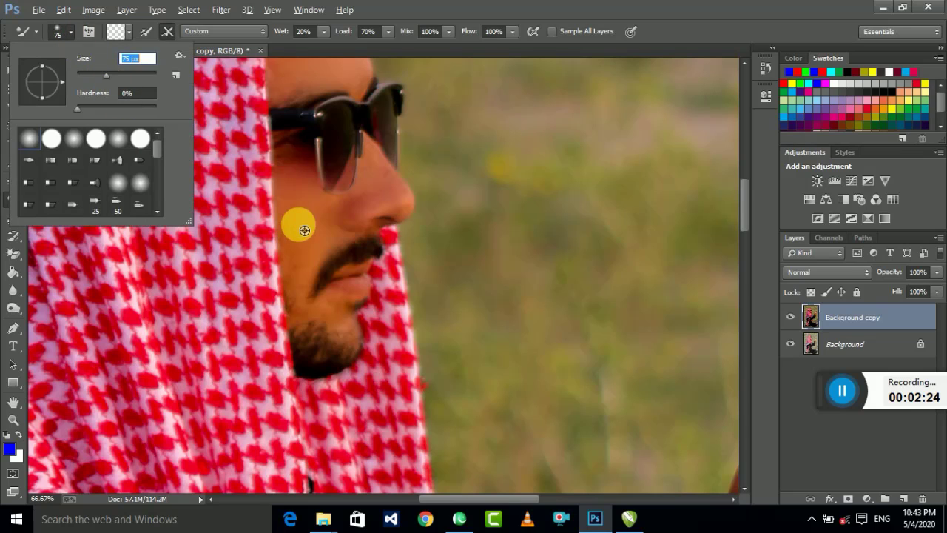
mouse_move(303, 274)
left_mouse_down()
mouse_move(315, 285)
mouse_move(310, 311)
mouse_move(345, 321)
mouse_move(296, 324)
left_mouse_up()
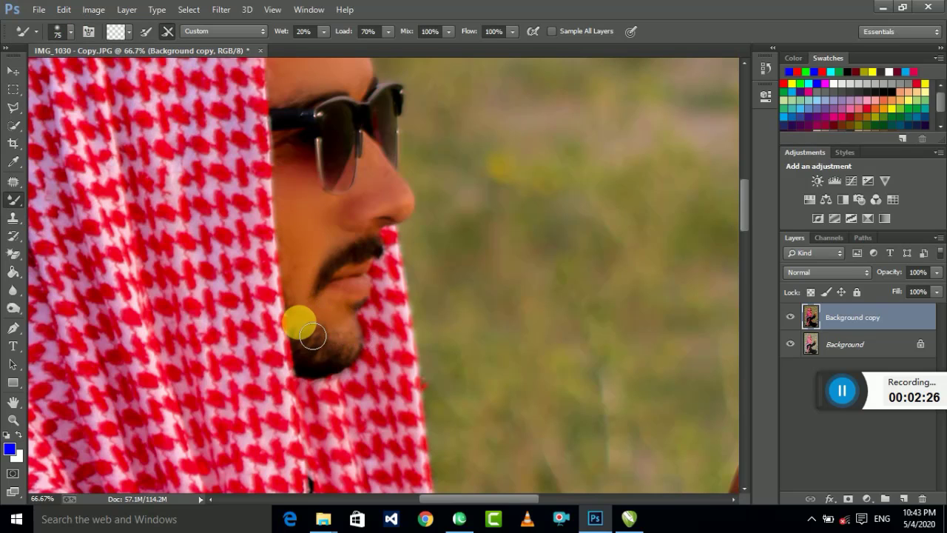
Step: Smooth the raised hand and ring with a 163 px brush, then return to the face
left_click_drag(511, 381, 431, 207)
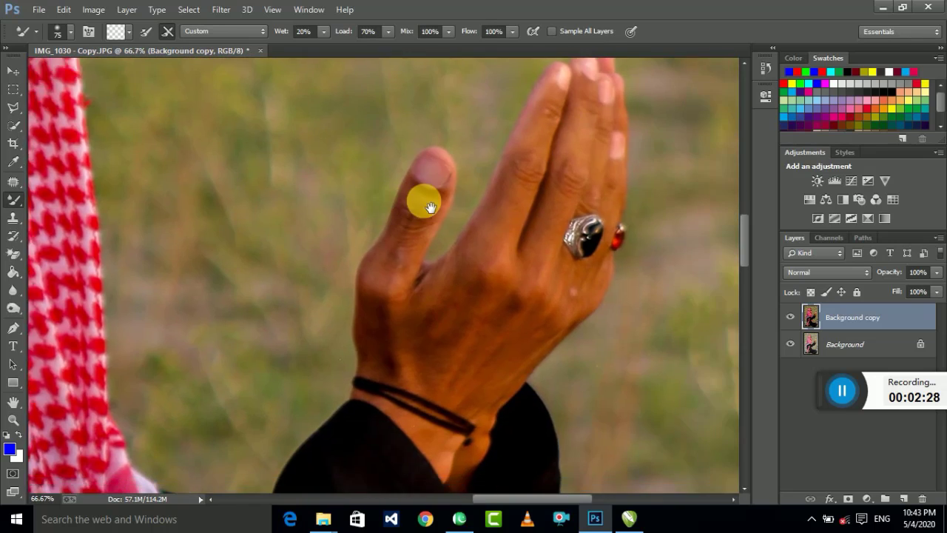
key("ctrl+minus")
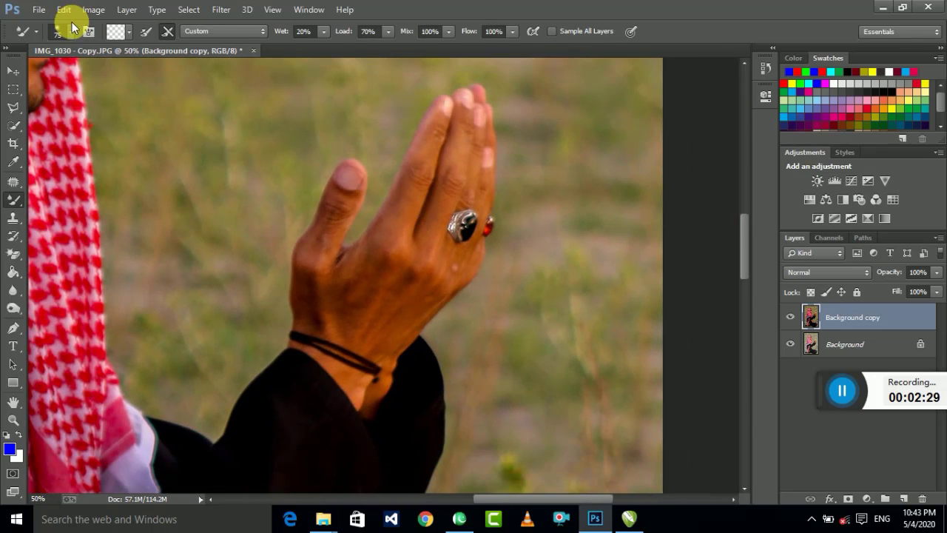
left_click(72, 31)
type("163")
key("Return")
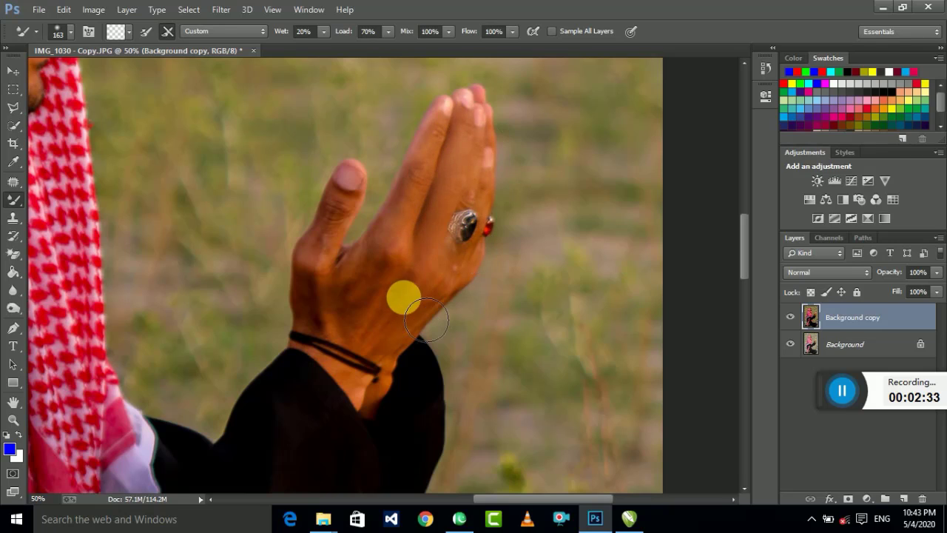
mouse_move(434, 281)
left_mouse_down()
mouse_move(490, 219)
mouse_move(365, 287)
mouse_move(364, 339)
left_mouse_up()
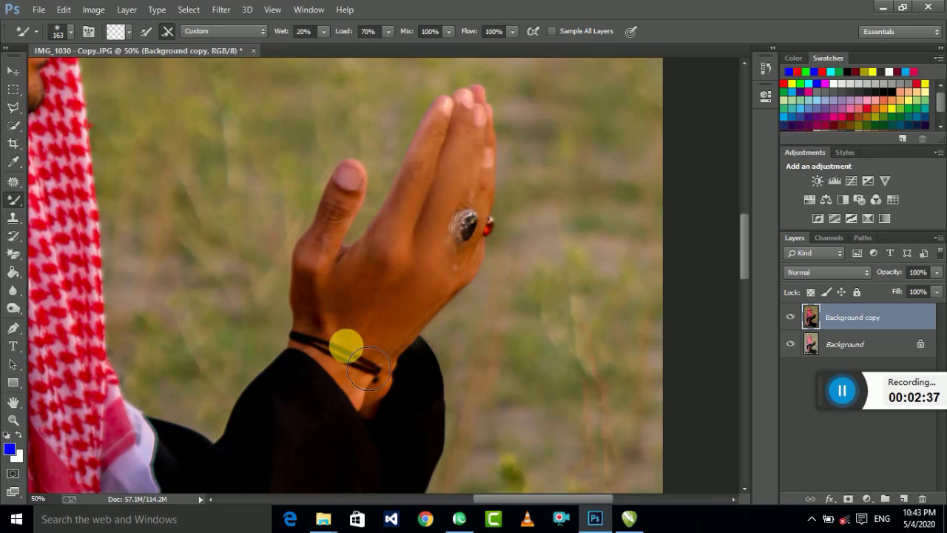
scroll(341, 316, "down", 2)
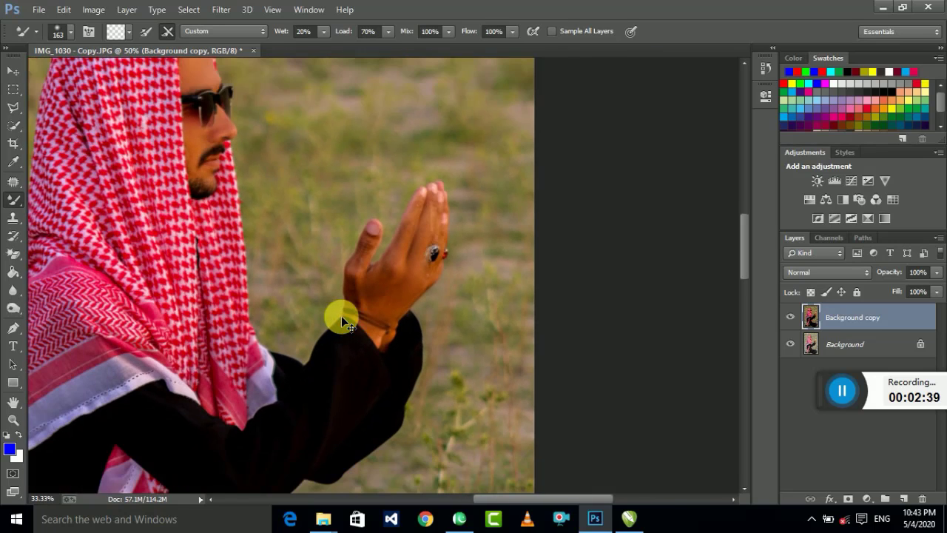
left_click_drag(212, 152, 293, 166)
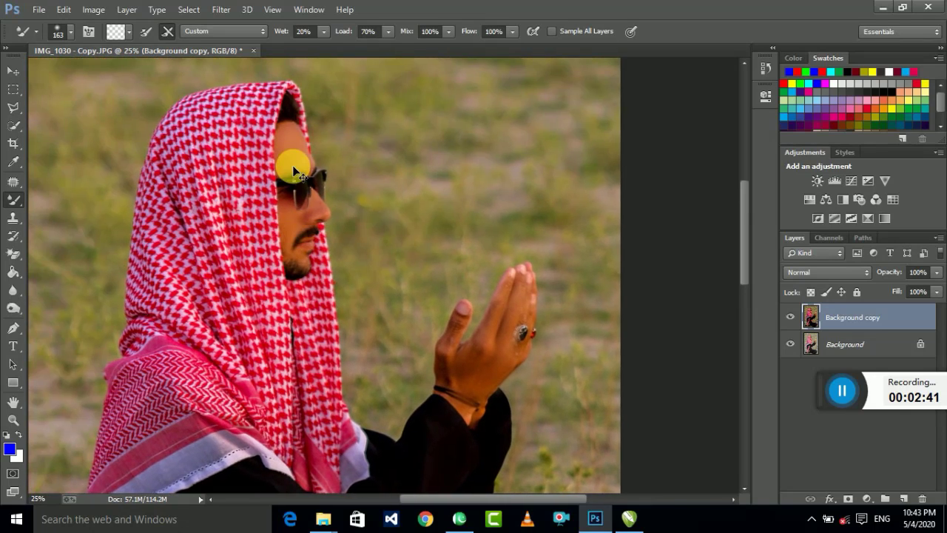
scroll(292, 165, "up", 2)
scroll(292, 165, "up", 1)
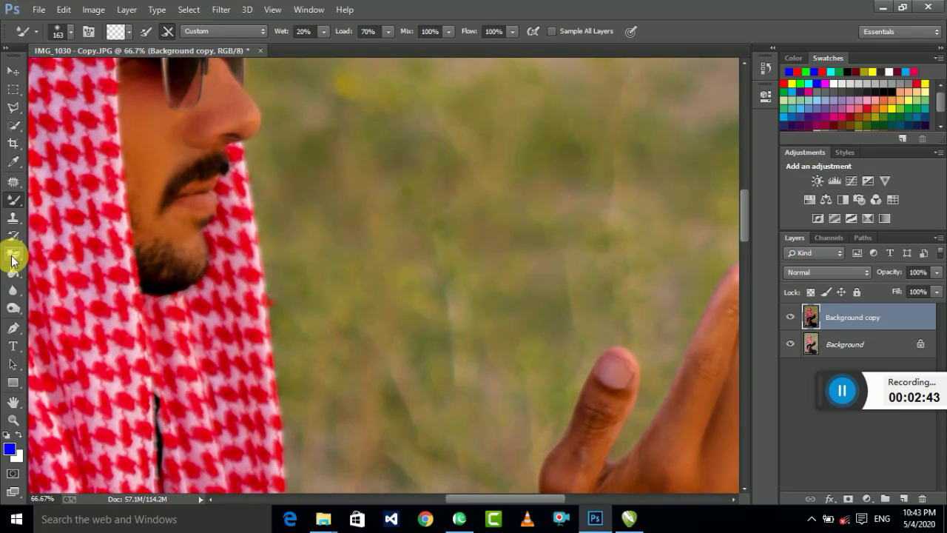
Step: Select the Burn tool at Midtones, Exposure 60%, with a 27 px brush
left_click_drag(13, 307, 86, 322)
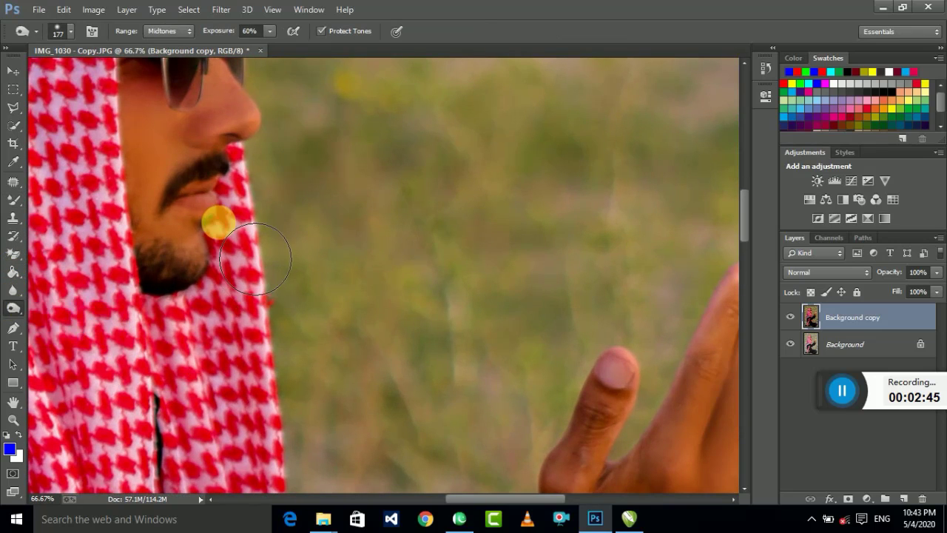
left_click(69, 33)
left_click_drag(111, 75, 84, 72)
left_click(345, 10)
left_click(426, 6)
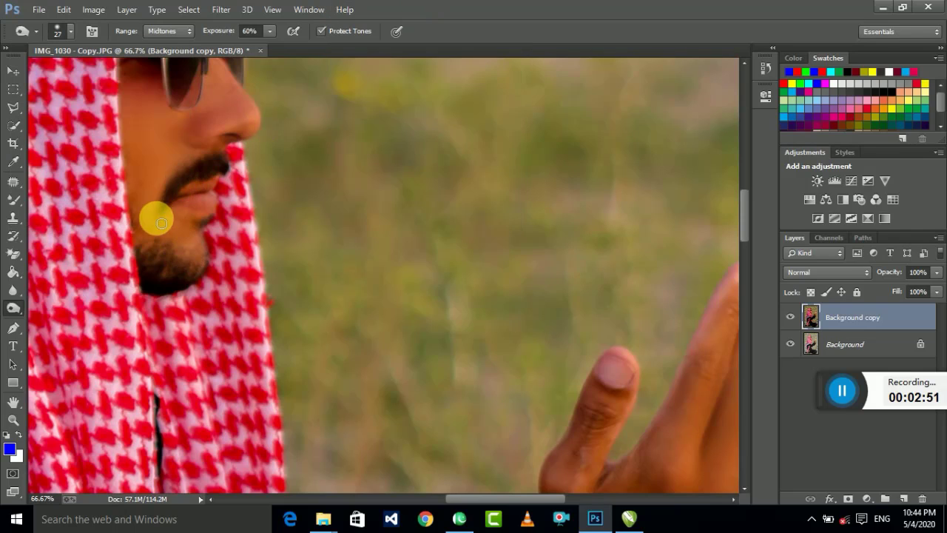
Step: Darken the beard below the lower lip and along the sunglasses frame
mouse_move(172, 213)
left_mouse_down()
mouse_move(155, 249)
mouse_move(159, 237)
mouse_move(169, 266)
mouse_move(190, 258)
mouse_move(197, 271)
mouse_move(168, 279)
mouse_move(155, 243)
mouse_move(178, 182)
mouse_move(212, 169)
mouse_move(216, 304)
left_mouse_up()
left_click(208, 180)
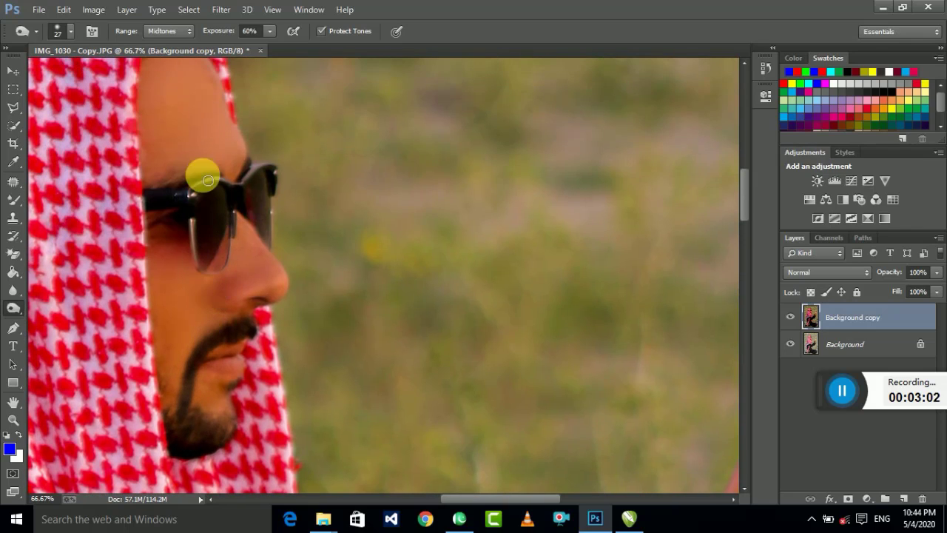
mouse_move(218, 180)
left_mouse_down()
mouse_move(165, 173)
mouse_move(249, 189)
mouse_move(197, 173)
mouse_move(169, 182)
left_mouse_up()
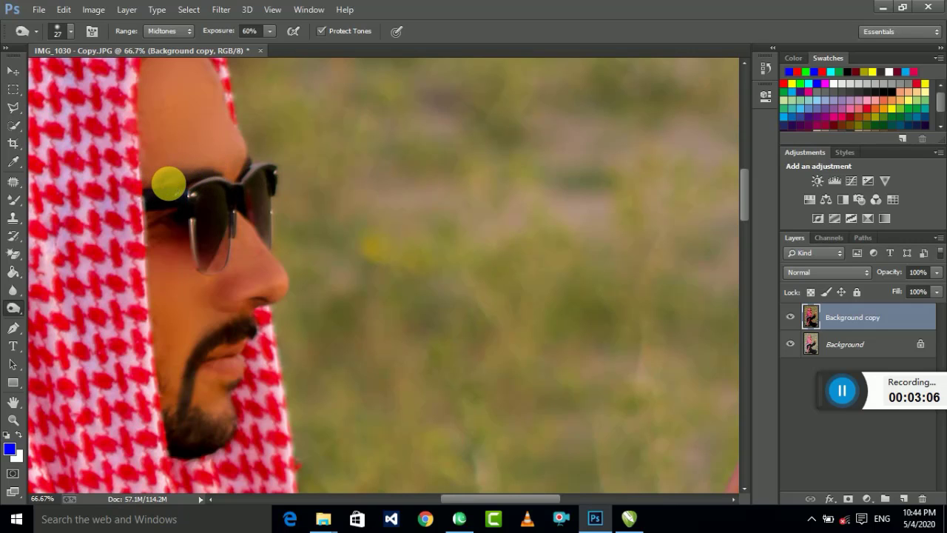
scroll(169, 183, "down", 1)
scroll(168, 183, "down", 1)
scroll(169, 183, "down", 1)
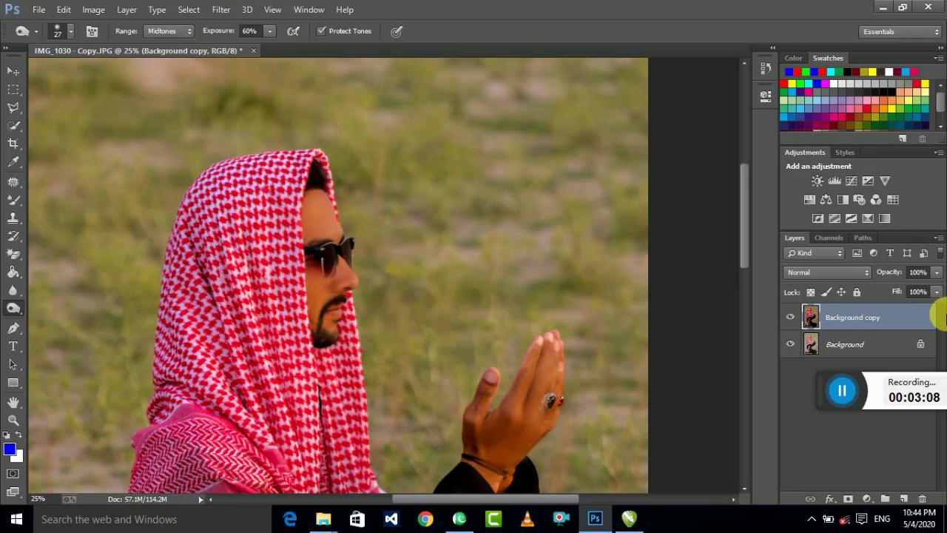
Step: Toggle the retouched layer to compare it with the original, then reposition the view
left_click(791, 317)
left_click(791, 317)
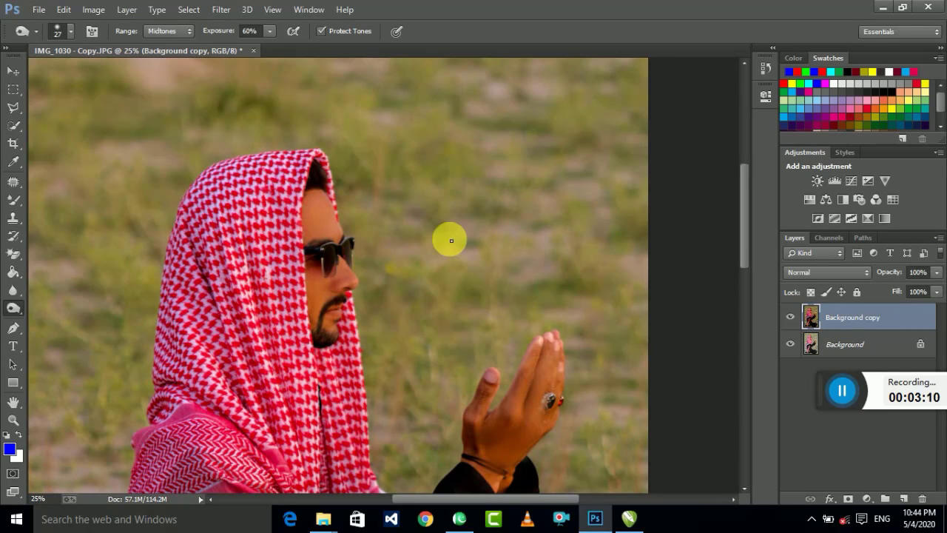
scroll(460, 203, "down", 1)
scroll(460, 203, "down", 1)
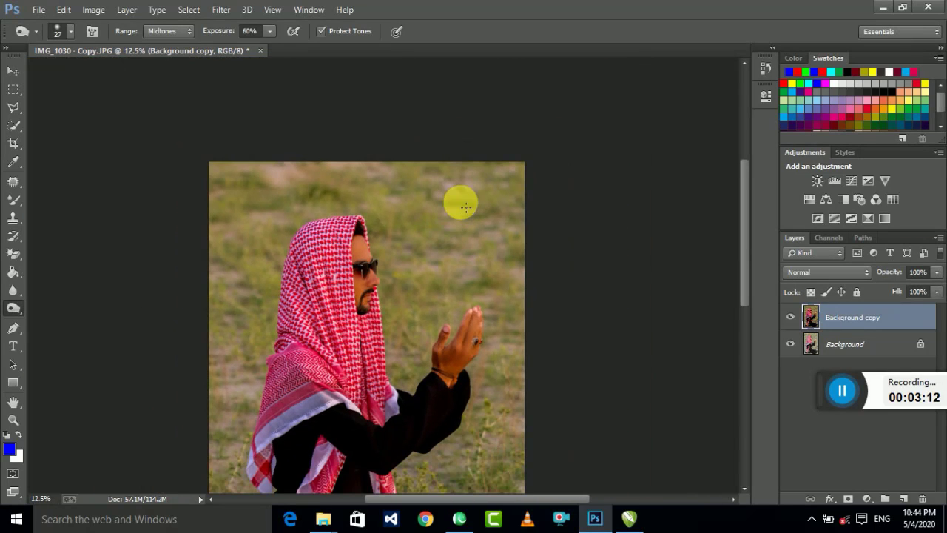
left_click_drag(395, 332, 420, 166)
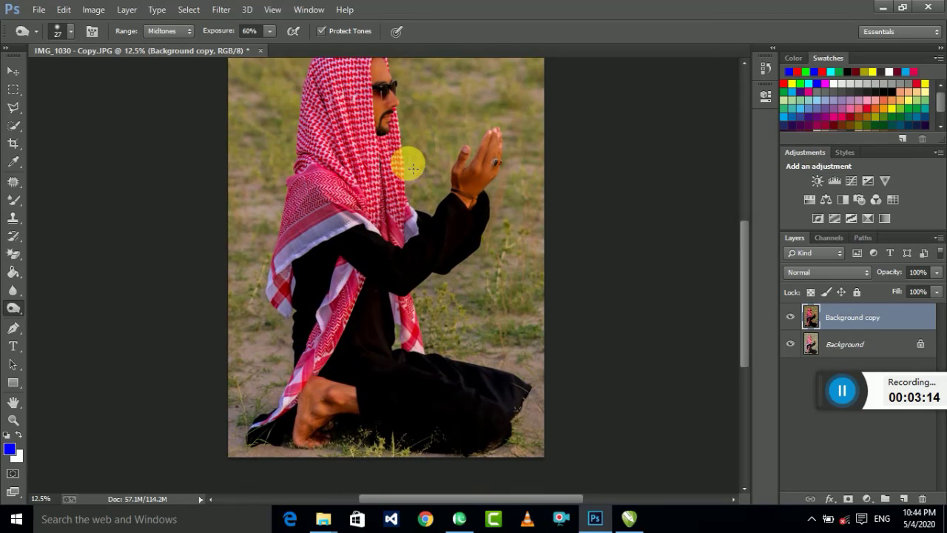
left_click_drag(436, 117, 440, 188)
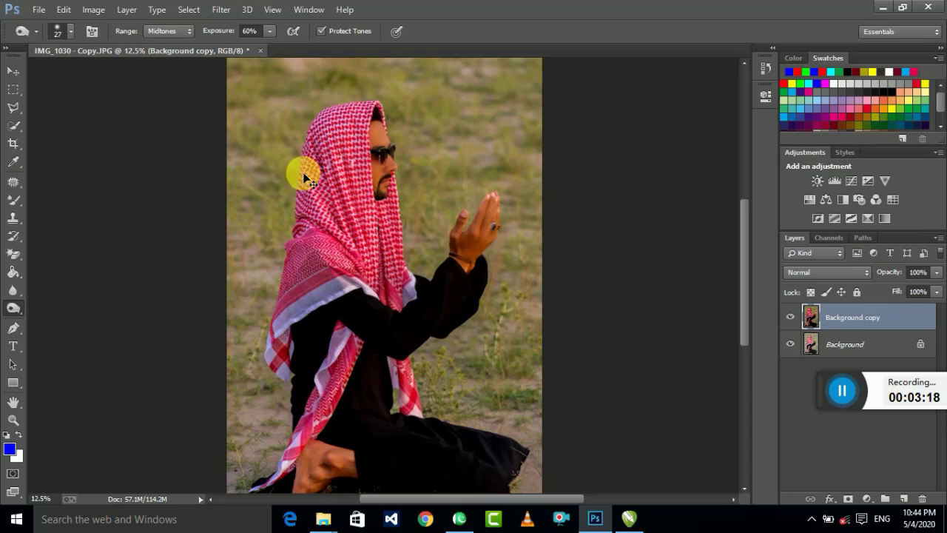
scroll(302, 172, "down", 1)
Step: Crop the photo, trimming the top above the head and the bottom near the knees
left_click(14, 143)
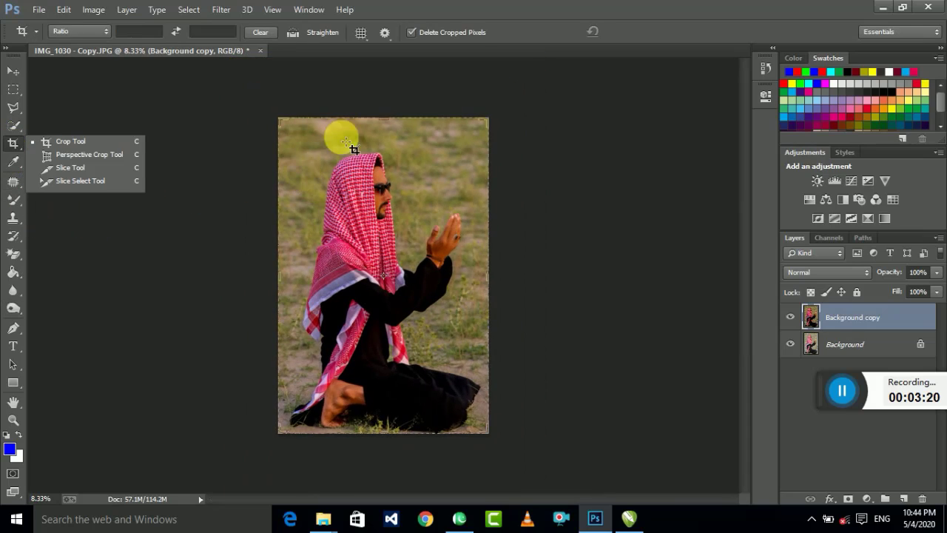
left_click(99, 138)
left_click_drag(382, 118, 382, 130)
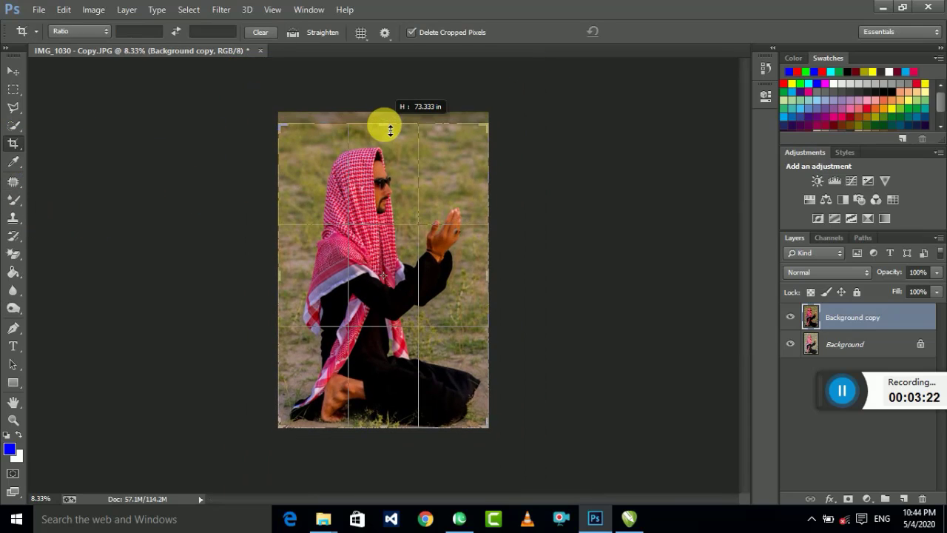
left_click_drag(381, 421, 386, 418)
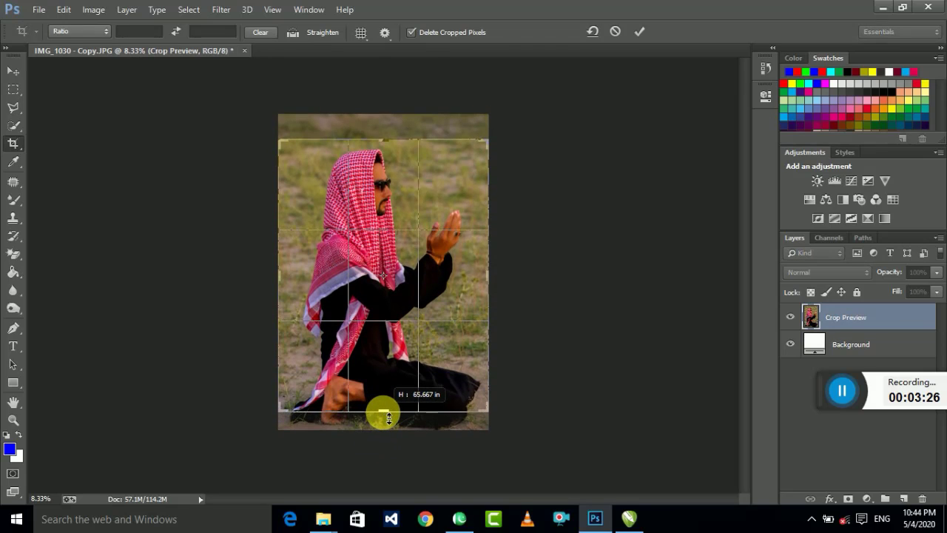
right_click(385, 385)
left_click(424, 360)
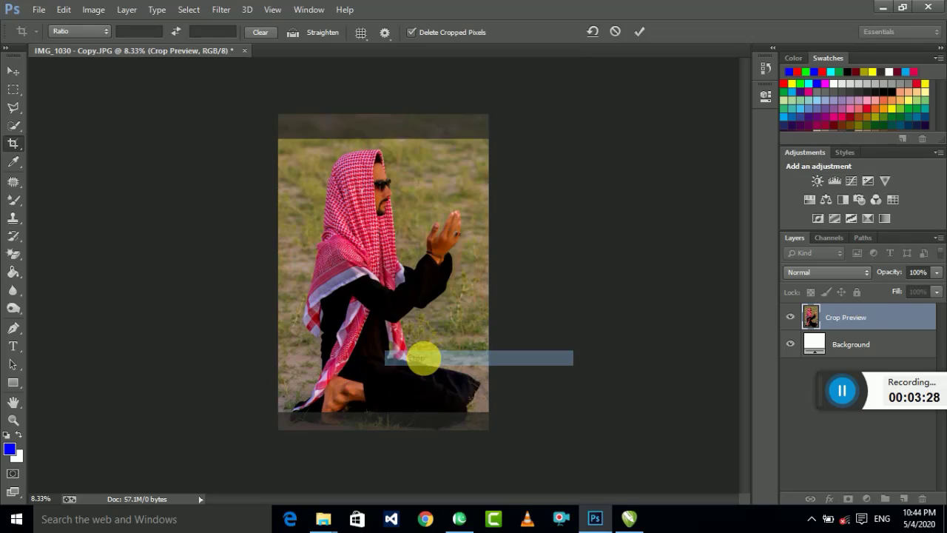
left_click_drag(817, 387, 821, 429)
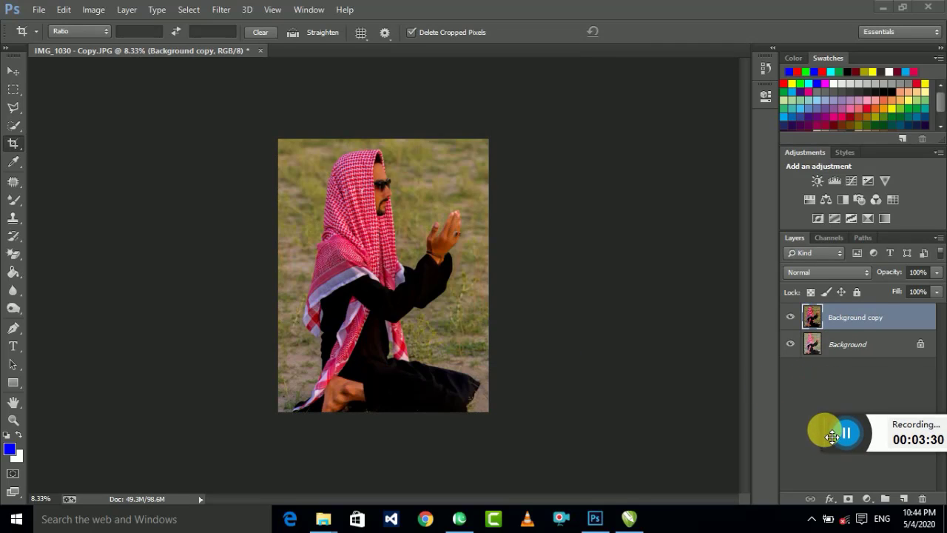
Step: Crop the empty right-side margin off the cut-out man's canvas
left_click_drag(10, 115, 74, 121)
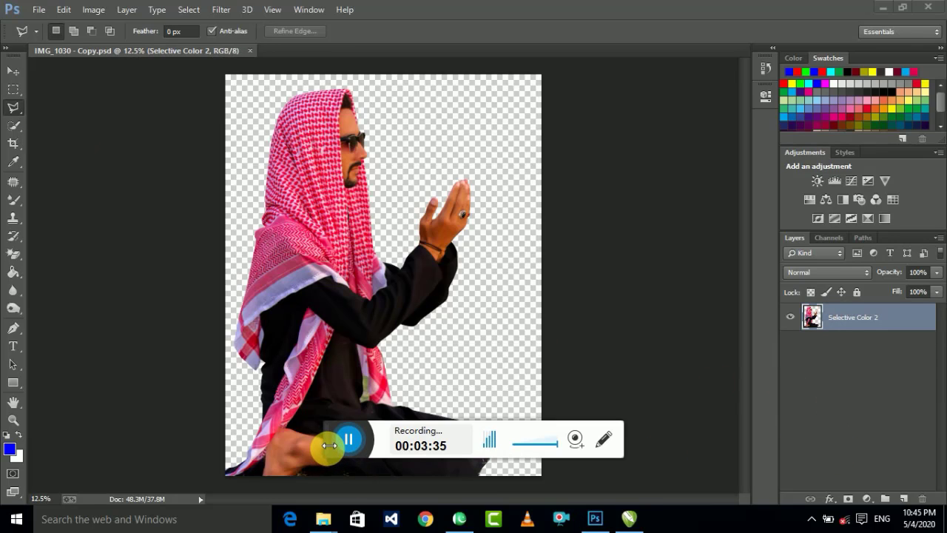
left_click_drag(336, 449, 733, 378)
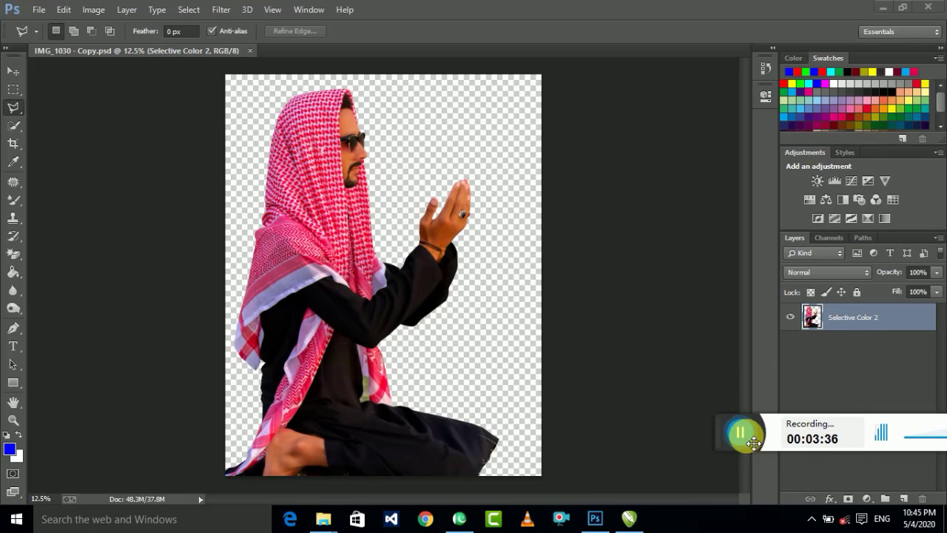
left_click(13, 144)
left_click_drag(541, 276, 526, 282)
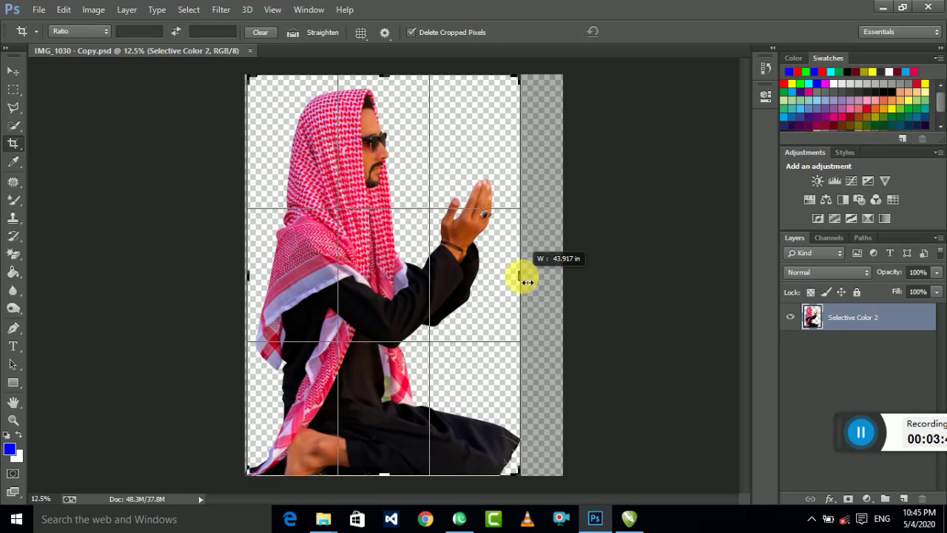
right_click(392, 254)
left_click(453, 483)
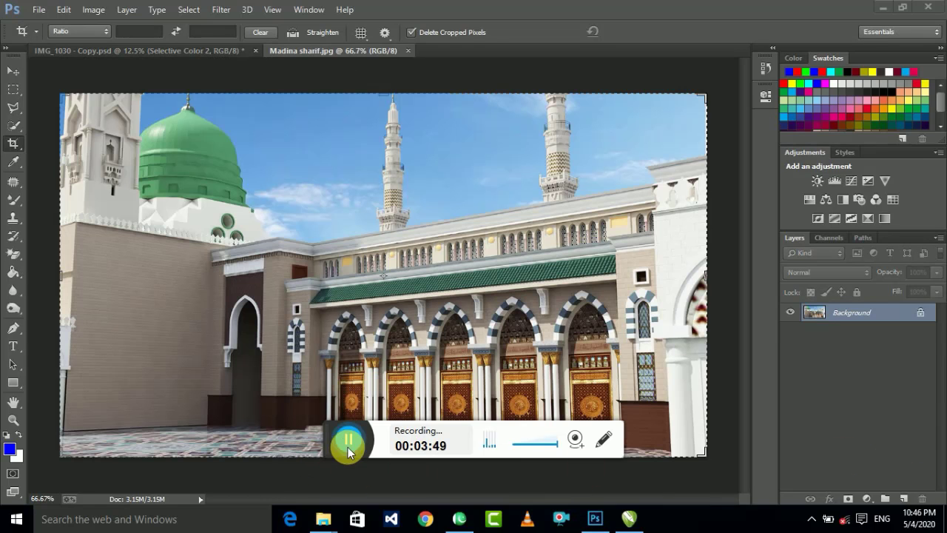
Step: Grade the mosque in Camera Raw: Auto, Blacks -83, warmer Temperature, Vibrance +28, applied
mouse_move(345, 440)
left_mouse_down()
mouse_move(804, 446)
mouse_move(862, 430)
left_mouse_up()
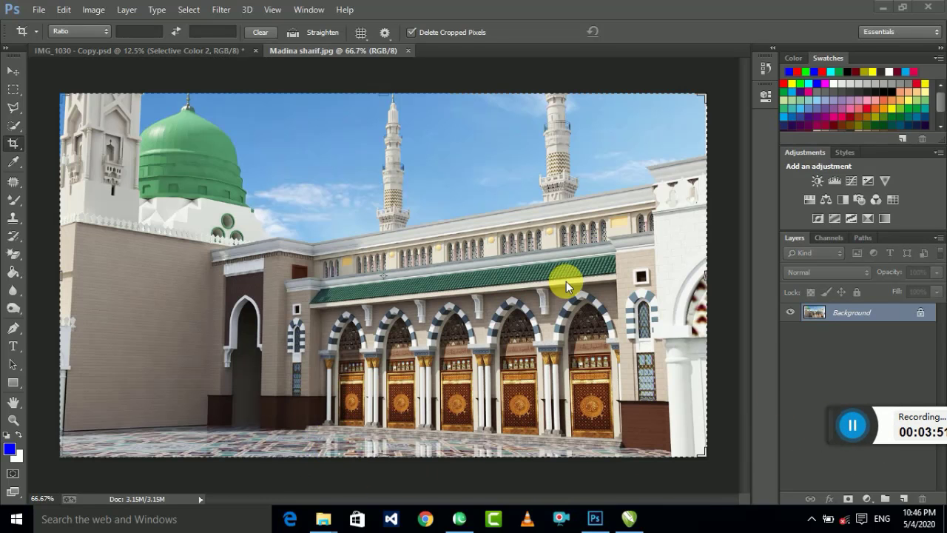
left_click(93, 10)
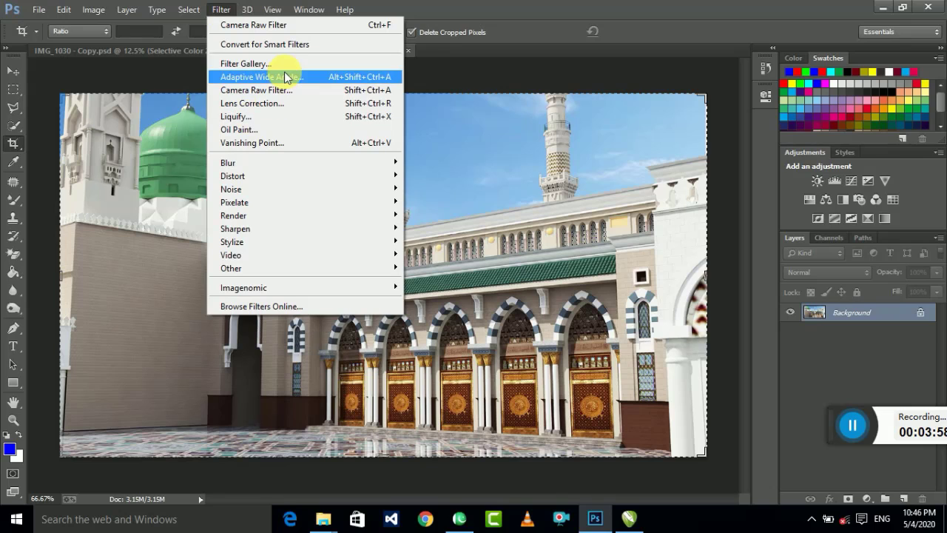
left_click(275, 90)
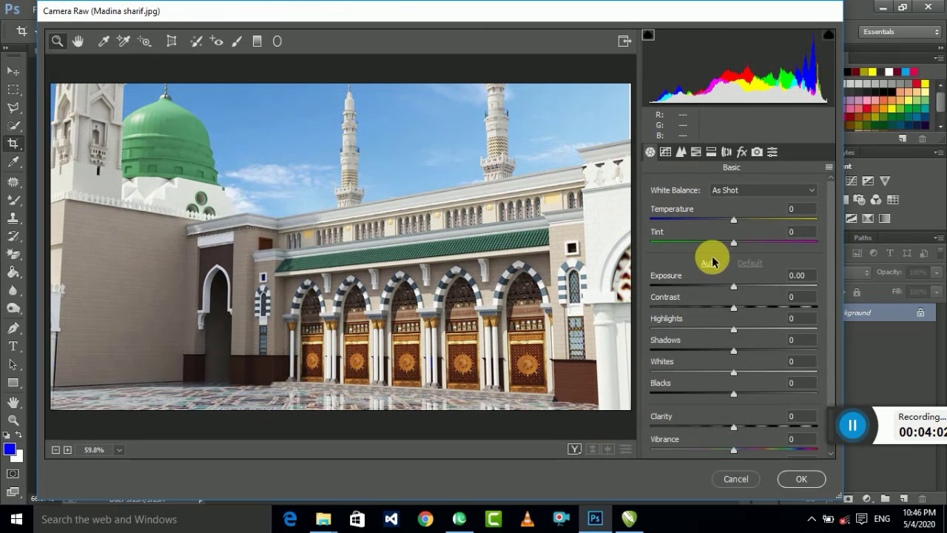
left_click(712, 261)
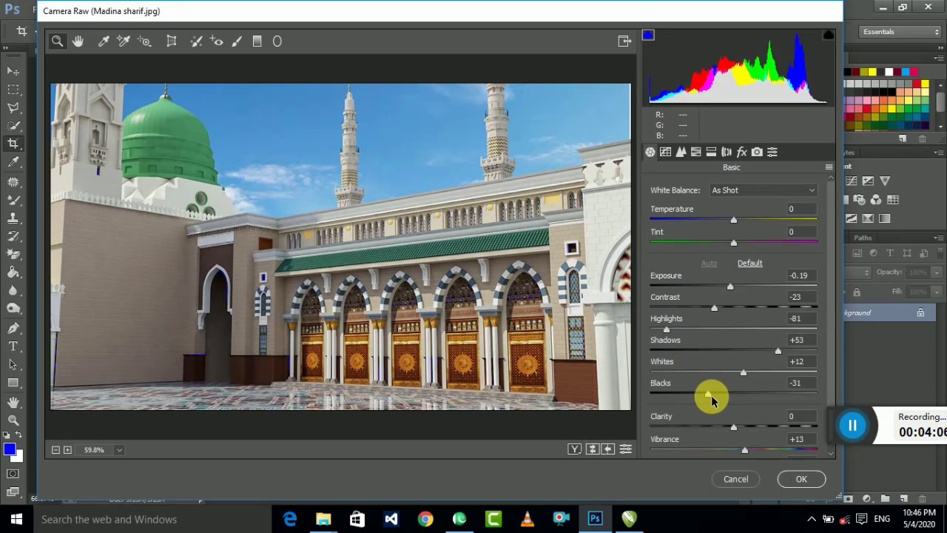
left_click_drag(705, 398, 664, 398)
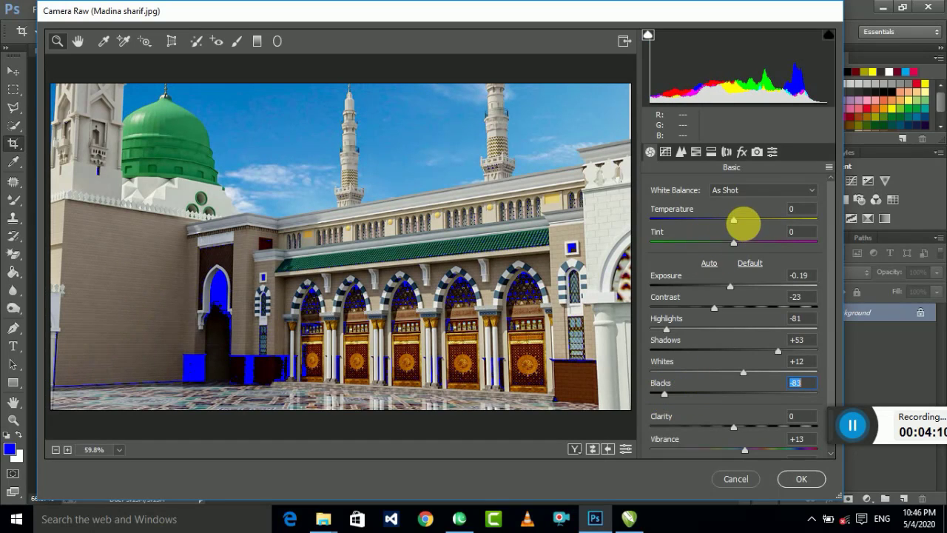
mouse_move(738, 222)
left_mouse_down()
mouse_move(745, 244)
mouse_move(715, 249)
mouse_move(746, 246)
left_mouse_up()
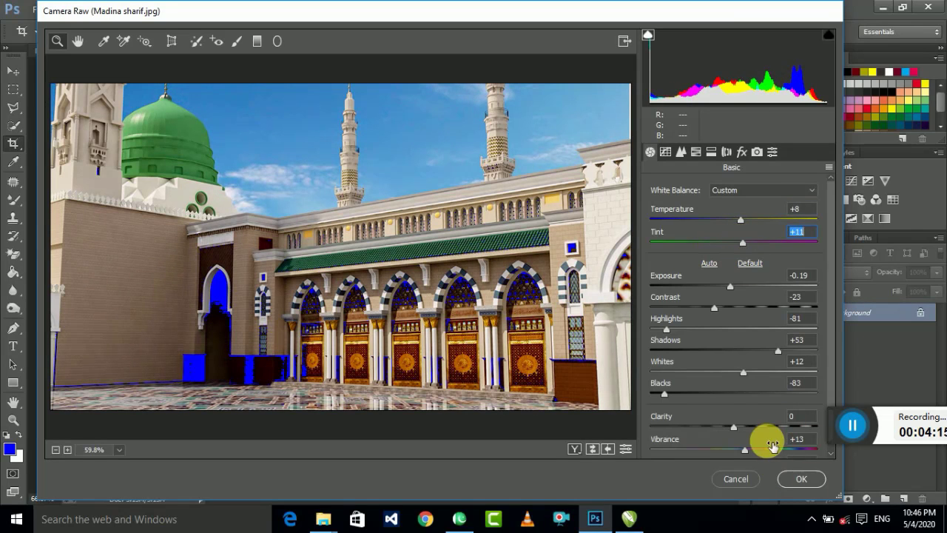
scroll(765, 440, "down", 1)
mouse_move(746, 428)
left_mouse_down()
mouse_move(756, 428)
mouse_move(755, 448)
left_mouse_up()
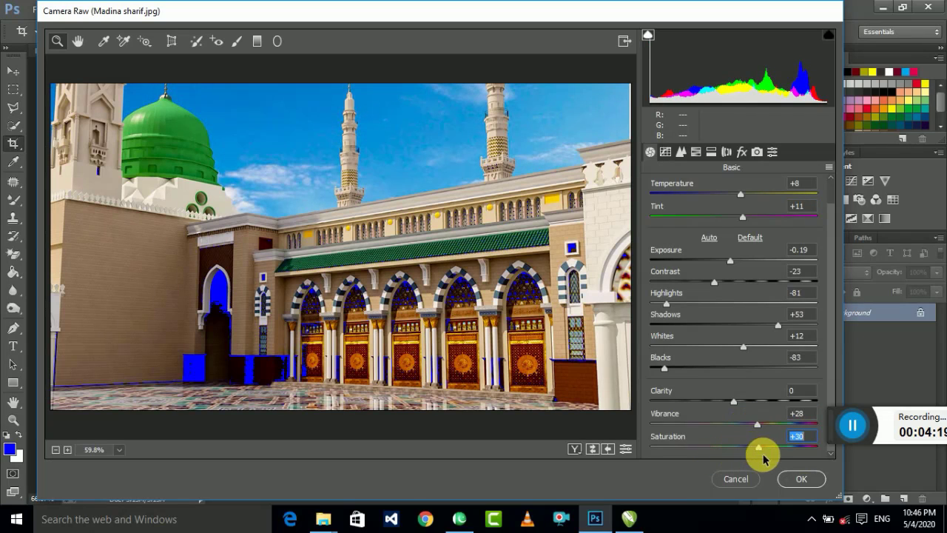
left_click(801, 479)
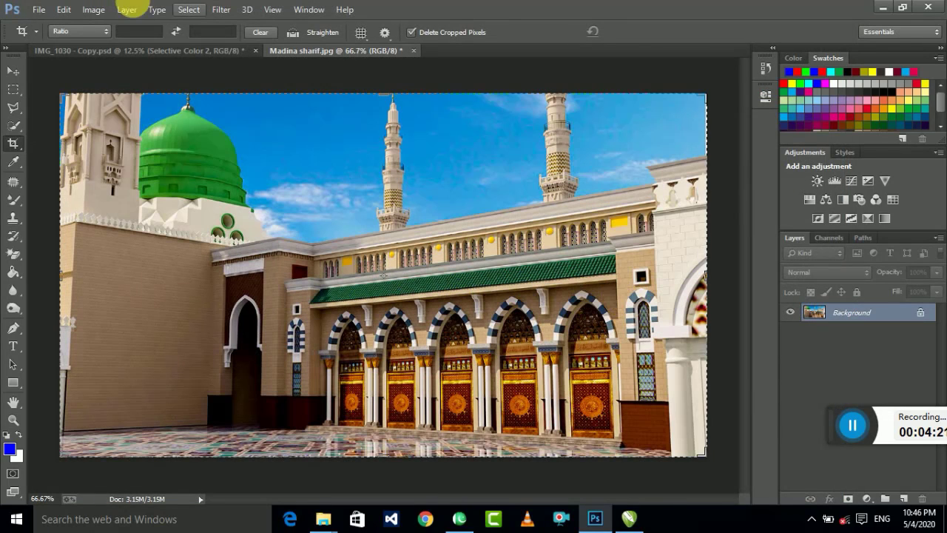
Step: Flip the mosque photo horizontally and drag it into the IMG_1030 - Copy document
left_click(94, 9)
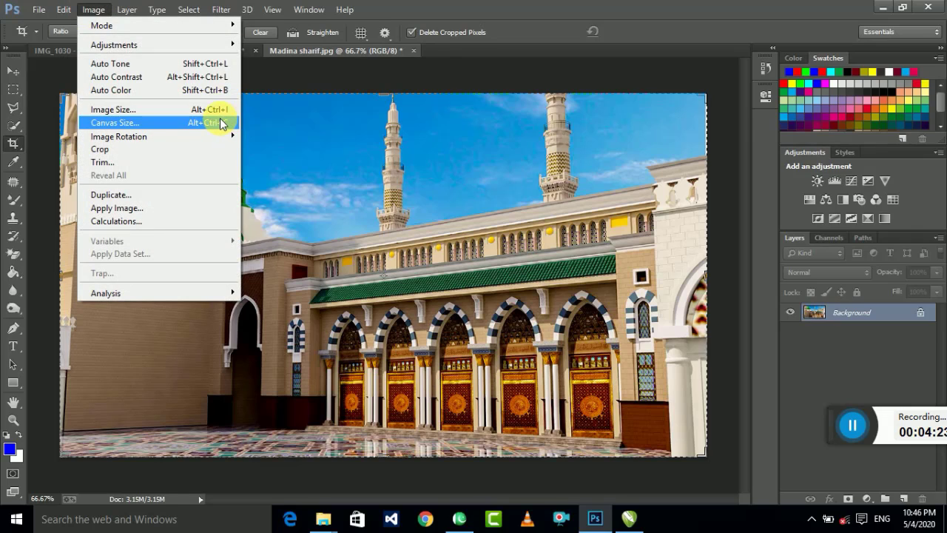
mouse_move(118, 136)
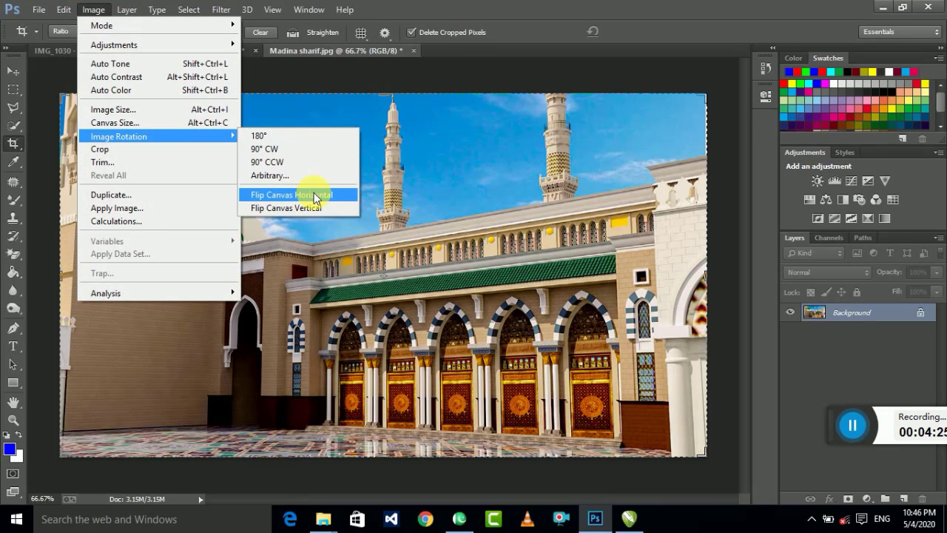
left_click(313, 196)
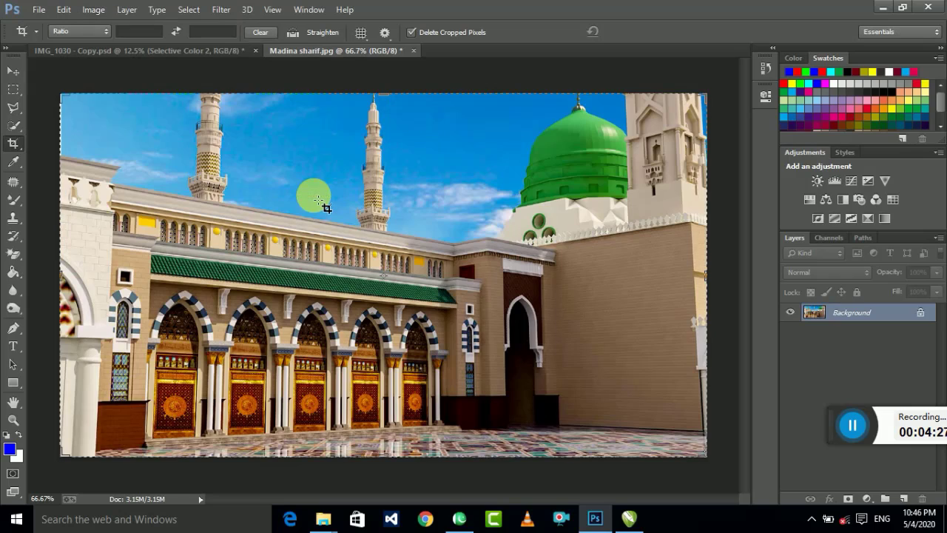
left_click(14, 71)
mouse_move(577, 212)
left_mouse_down()
mouse_move(391, 172)
mouse_move(417, 178)
mouse_move(485, 109)
left_mouse_up()
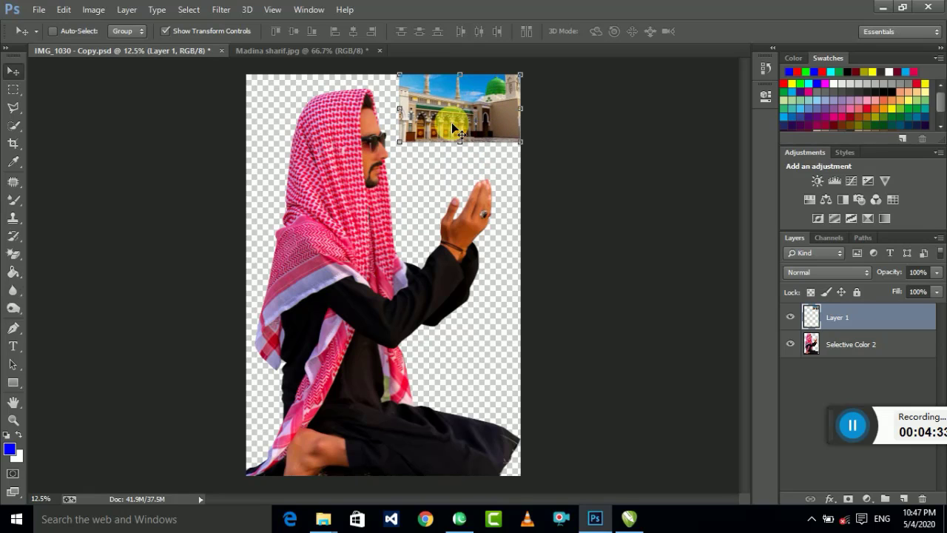
Step: Scale the mosque layer up to about 644% so it covers the whole canvas
key("ctrl+t")
mouse_move(400, 141)
left_mouse_down()
mouse_move(82, 403)
mouse_move(6, 420)
left_mouse_up()
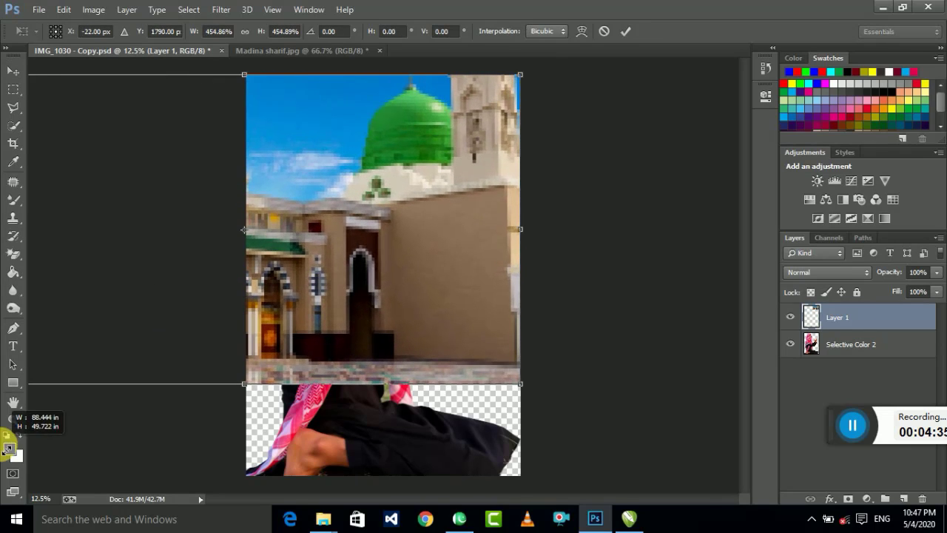
key("ctrl+minus")
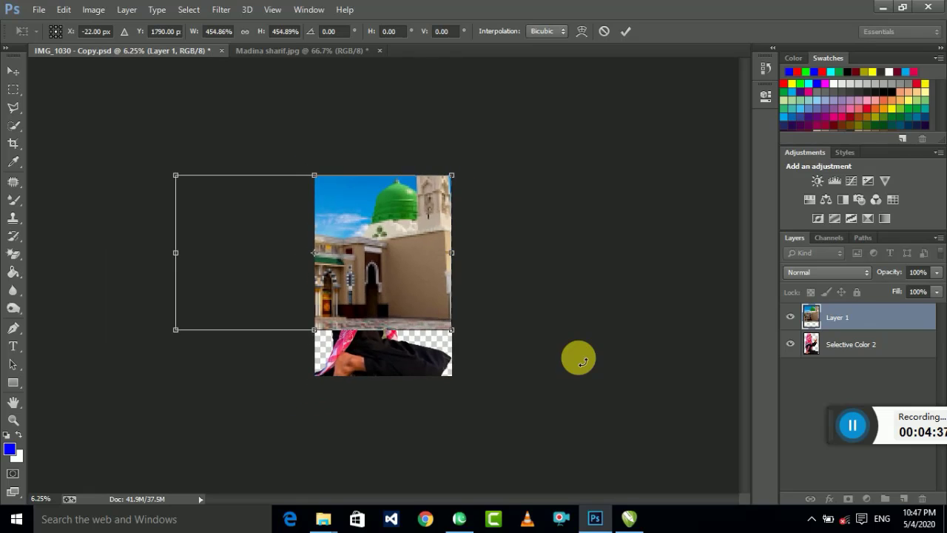
left_click(186, 342)
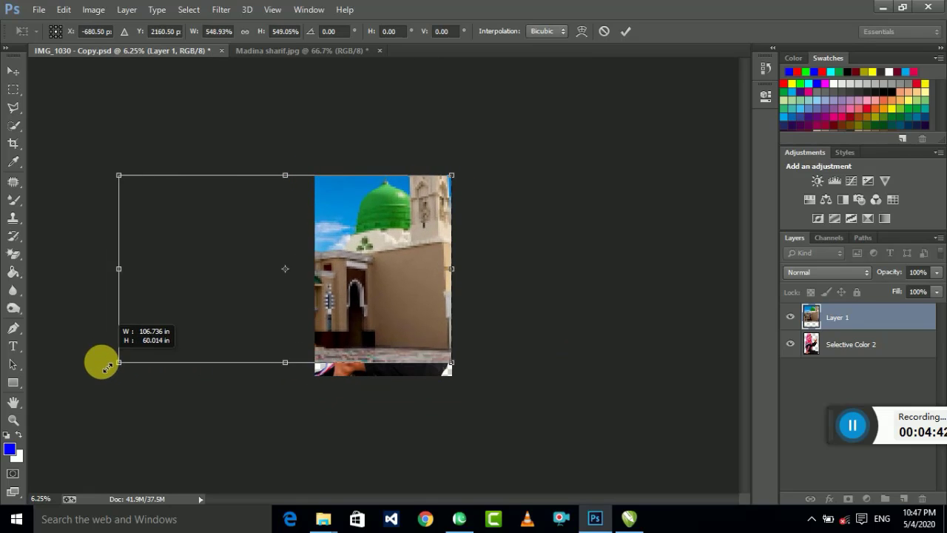
left_click_drag(175, 330, 70, 380)
left_click_drag(376, 281, 402, 289)
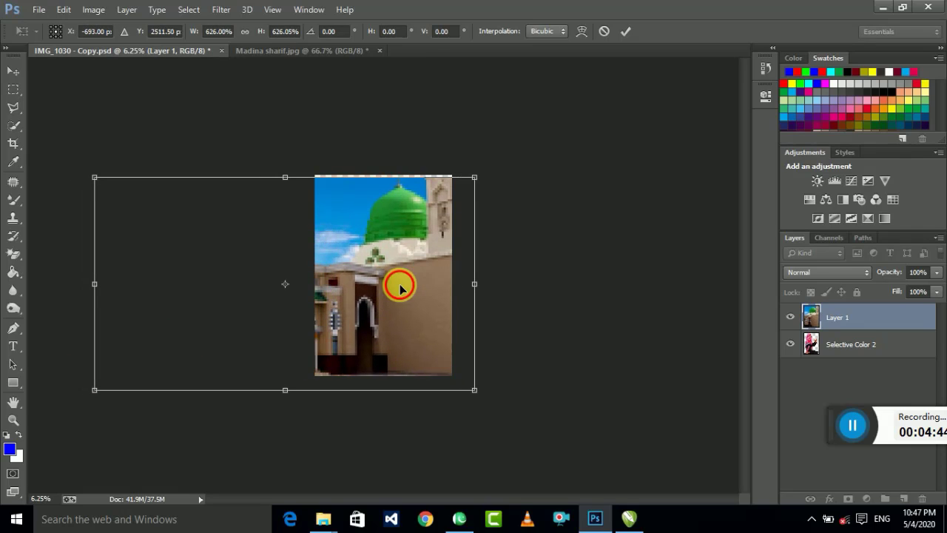
left_click_drag(475, 390, 484, 392)
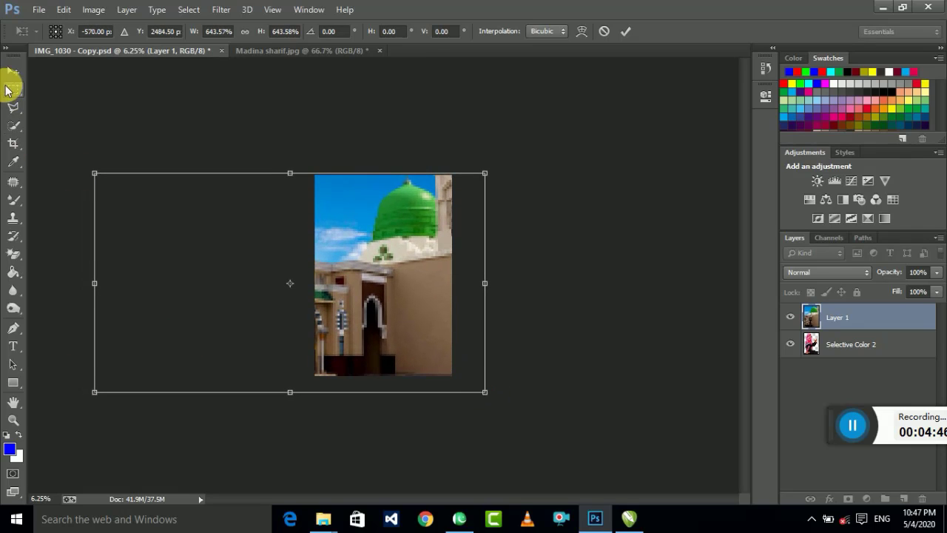
left_click(13, 72)
left_click(404, 208)
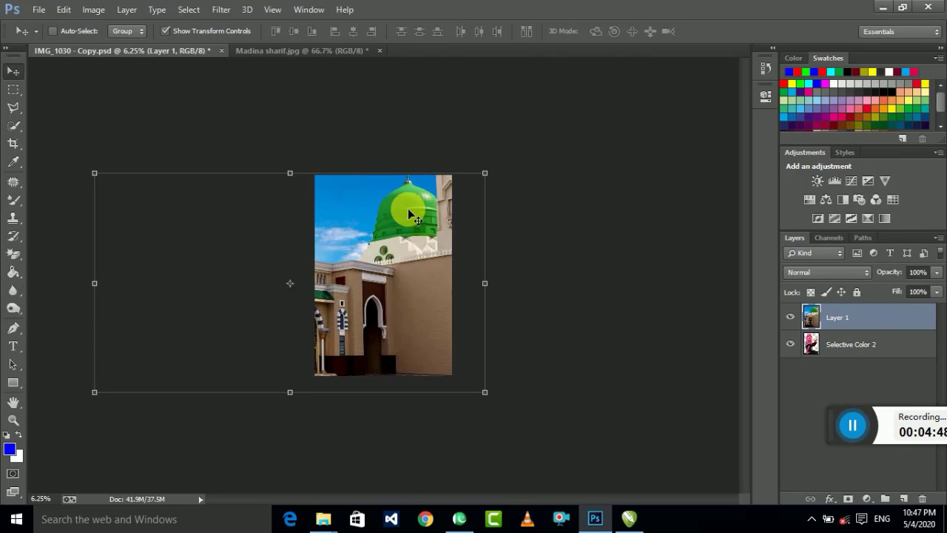
key("ctrl+plus")
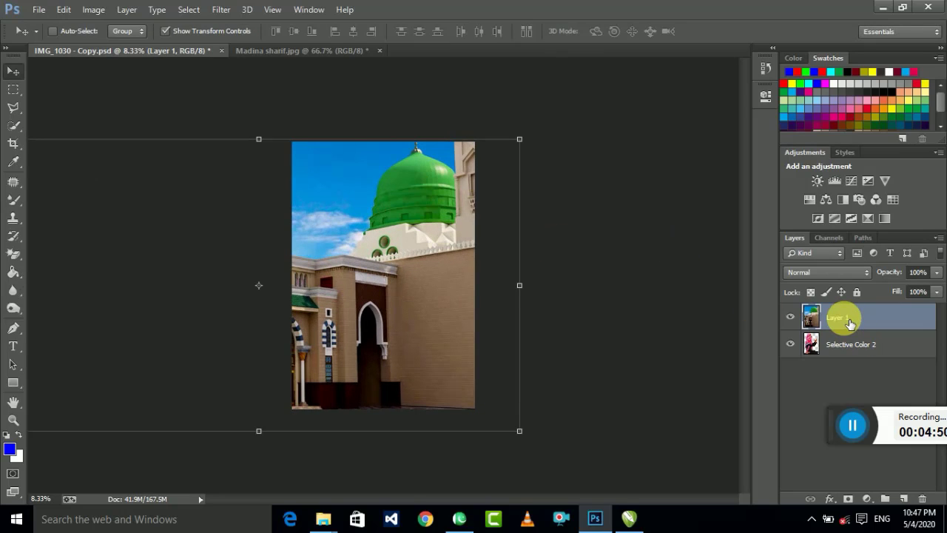
Step: Move the mosque layer beneath Selective Color 2, then shrink it slightly and shift it right
left_click_drag(849, 322, 844, 353)
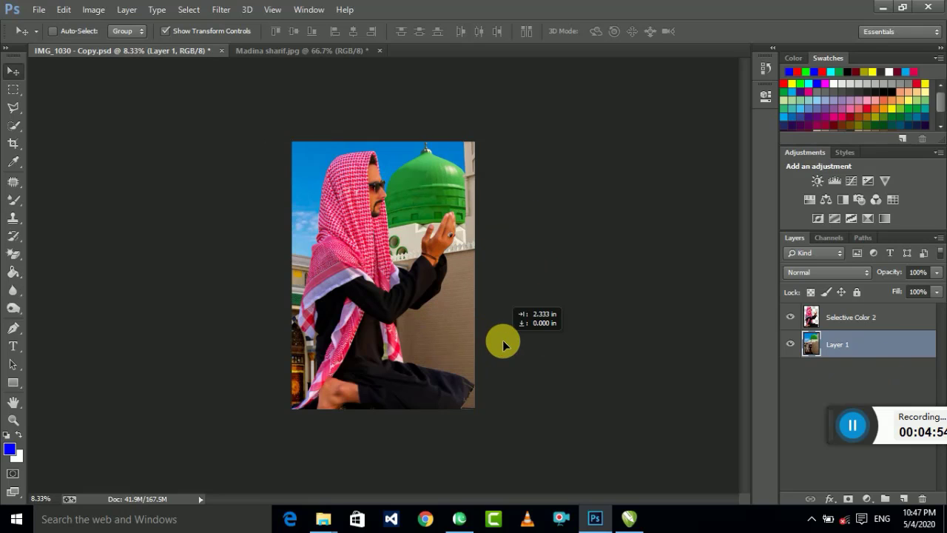
left_click_drag(471, 338, 514, 342)
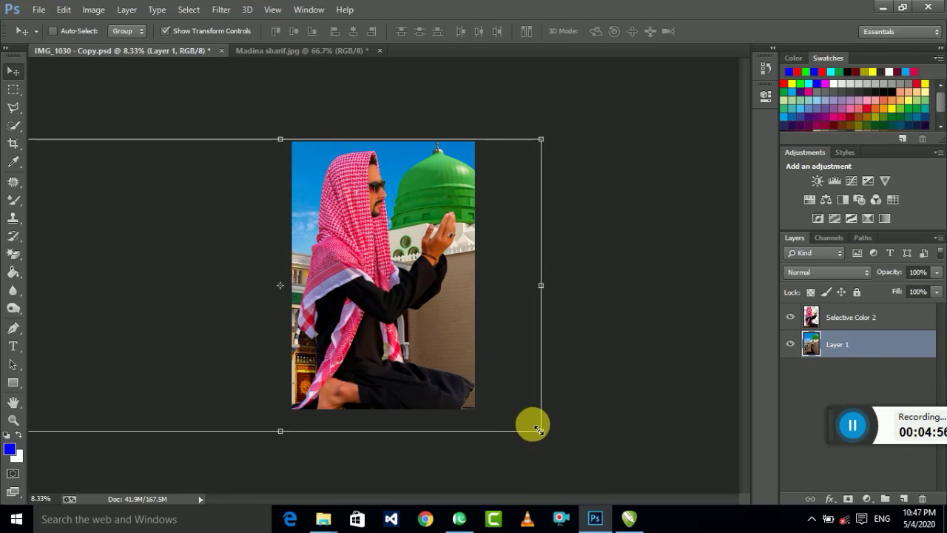
left_click_drag(552, 444, 501, 407)
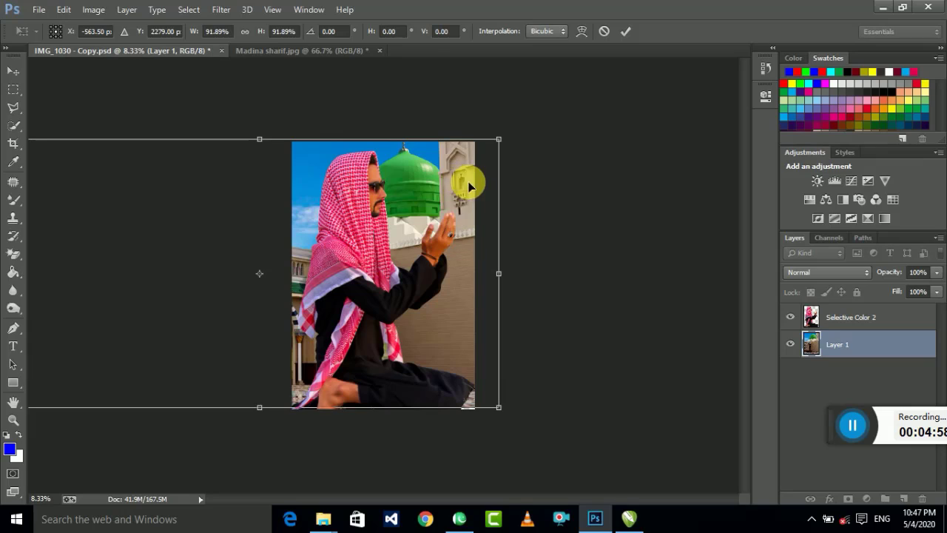
left_click_drag(468, 187, 482, 182)
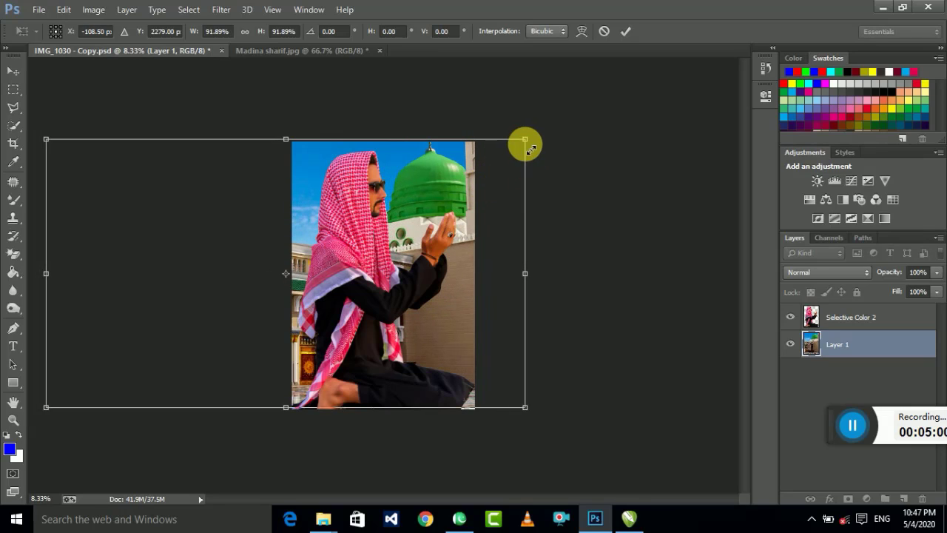